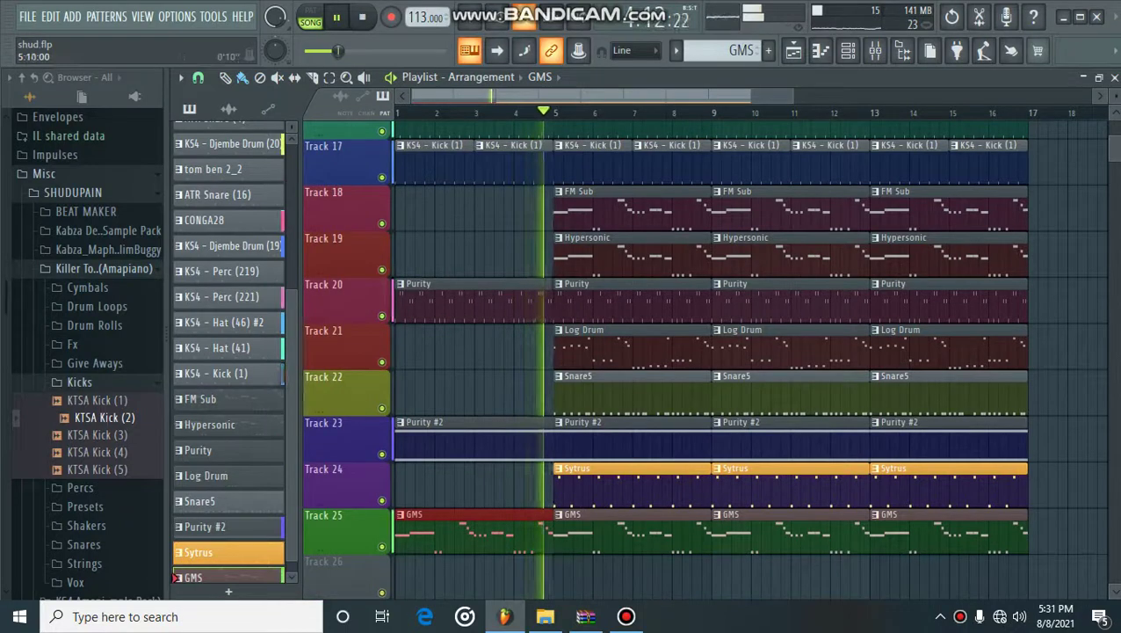
- Select bars 5 to 17 on the playlist timeline for looped playback and review the clips on tracks 7 to 25
drag(553, 113, 1028, 113)
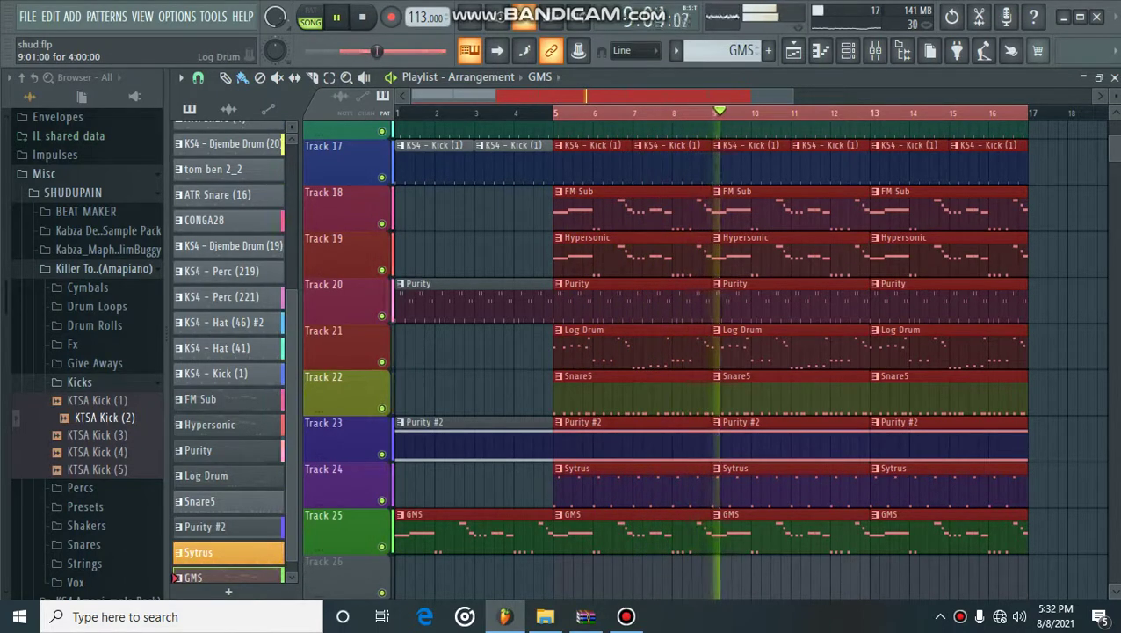
scroll(703, 352, up, 1)
scroll(703, 352, up, 6)
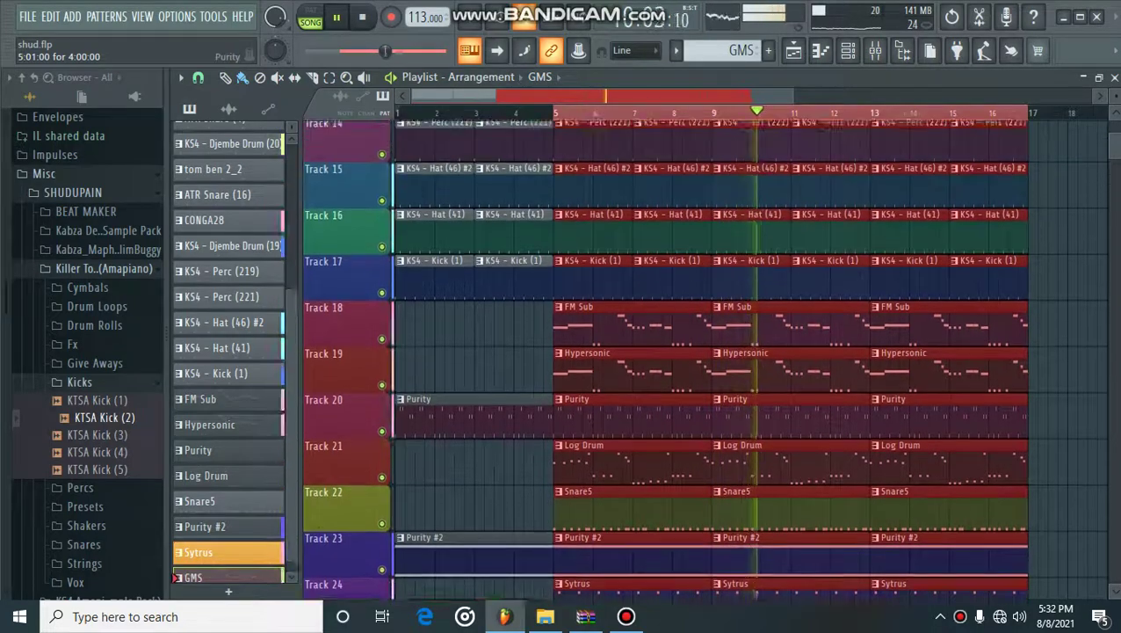
scroll(703, 352, up, 4)
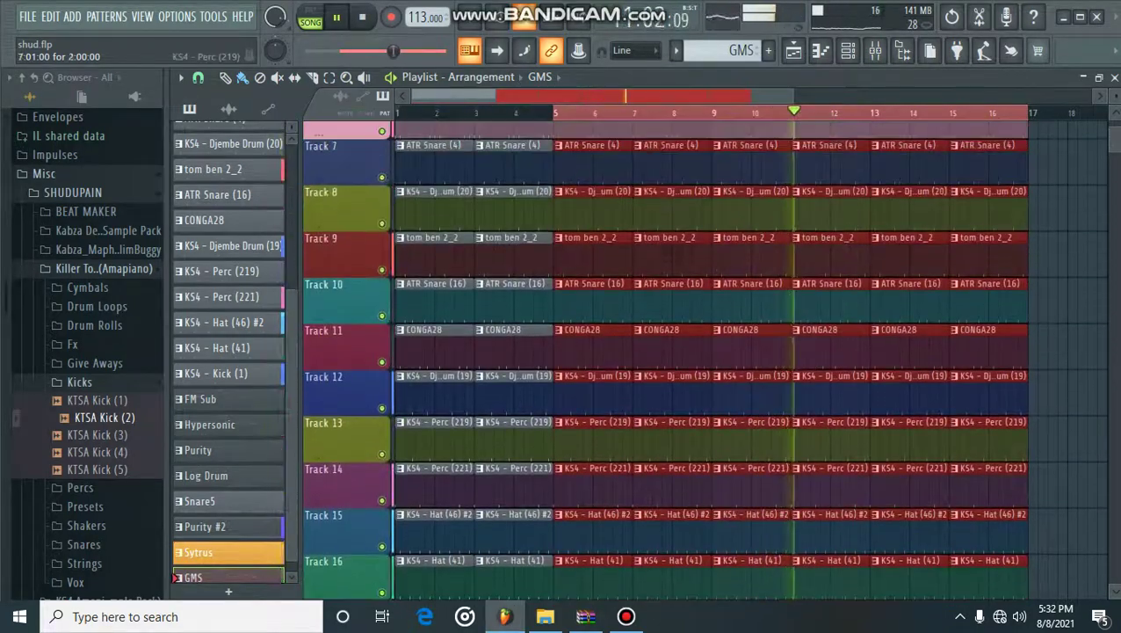
scroll(703, 351, down, 6)
scroll(703, 351, down, 3)
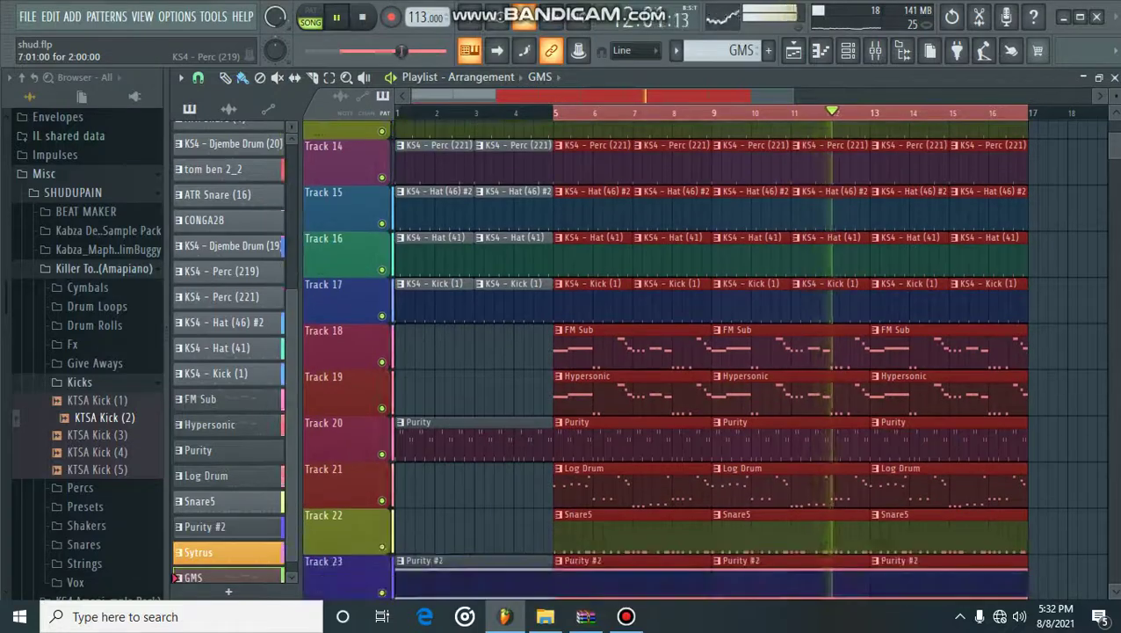
scroll(703, 352, down, 3)
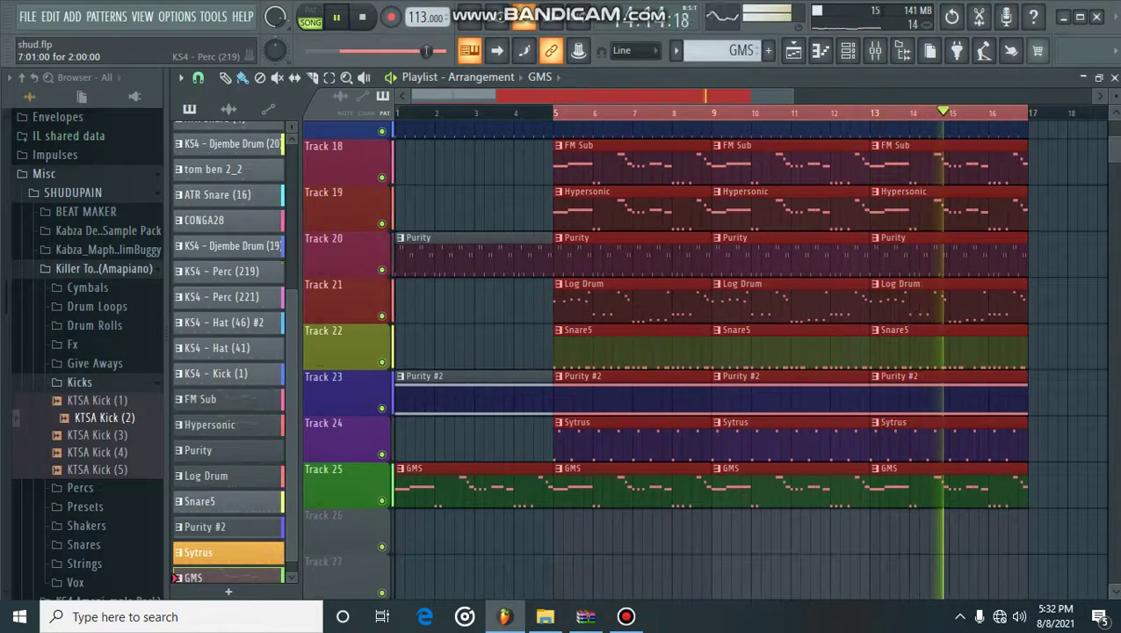
scroll(703, 351, up, 4)
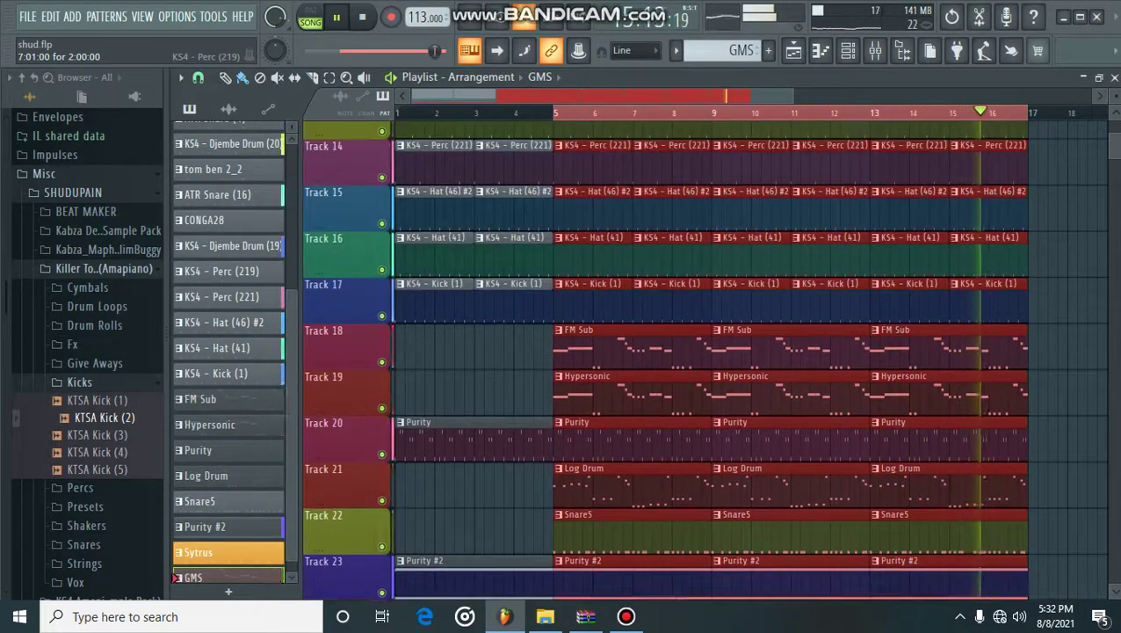
scroll(703, 352, up, 2)
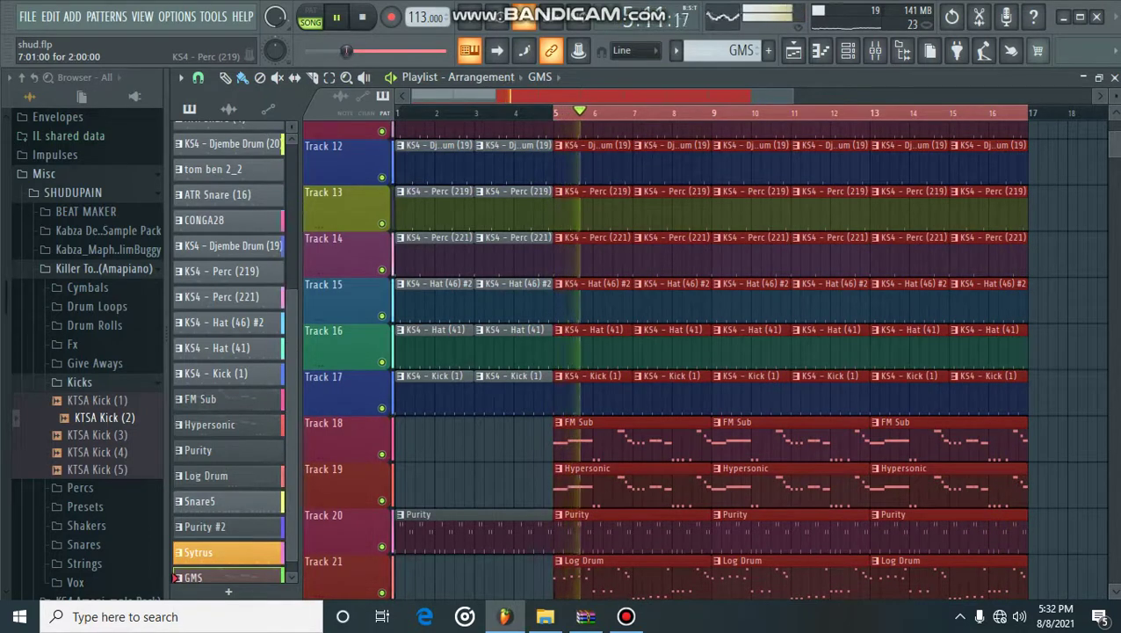
scroll(704, 352, down, 2)
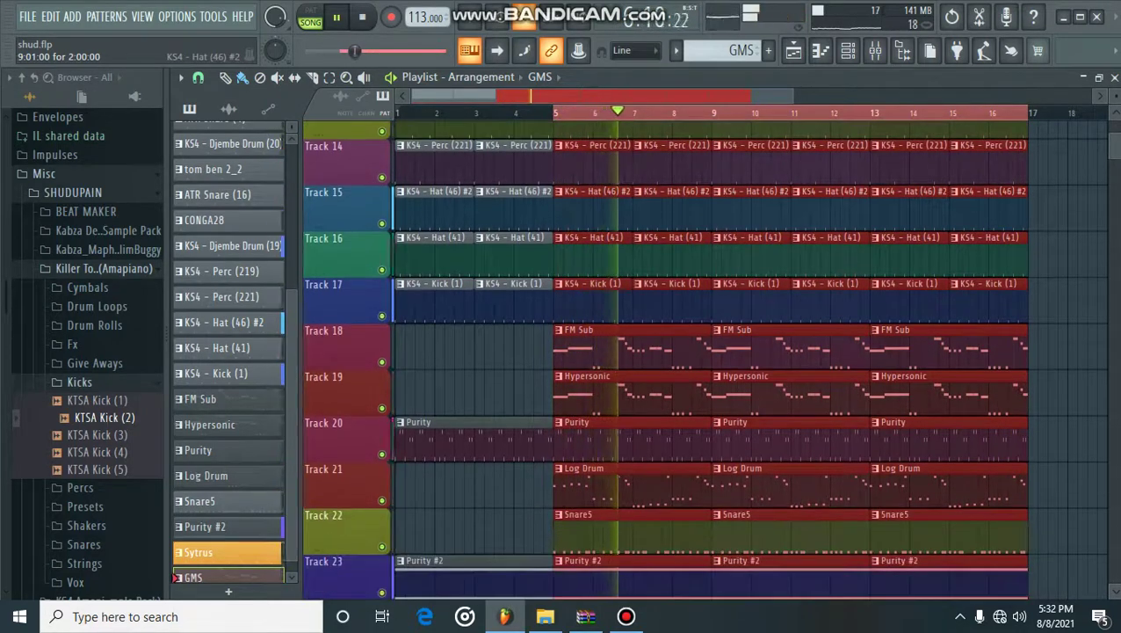
scroll(703, 351, down, 1)
scroll(704, 352, down, 2)
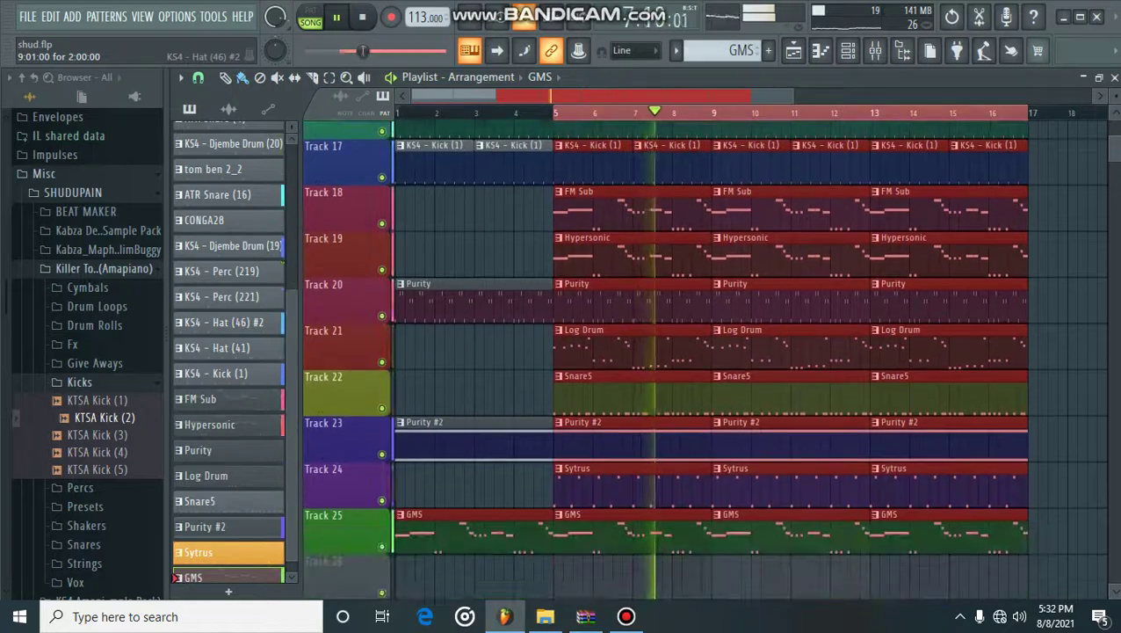
scroll(704, 351, up, 2)
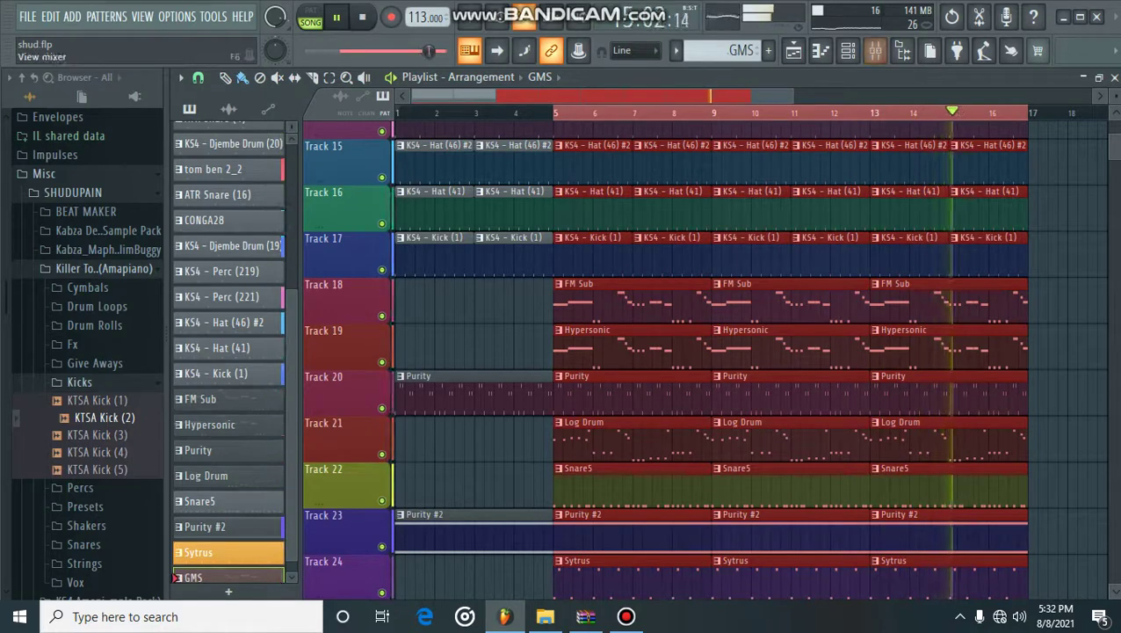
- Switch playback to pattern mode and examine the KS4 - B Shaker (26) pattern's steps and its sample settings
scroll(228, 352, up, 5)
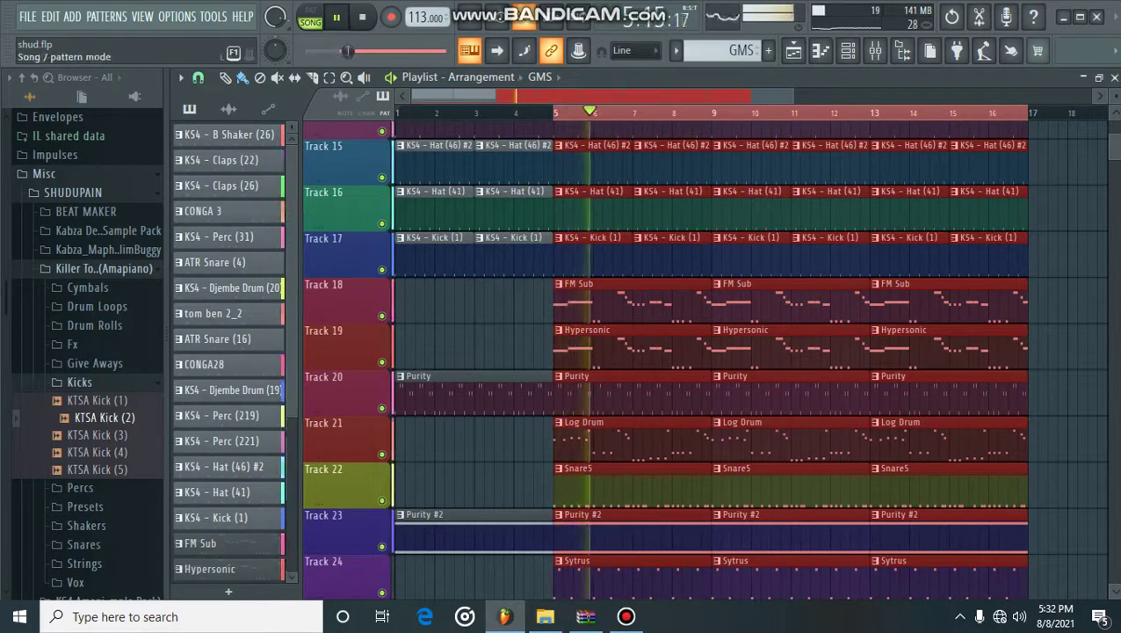
click(310, 16)
click(175, 134)
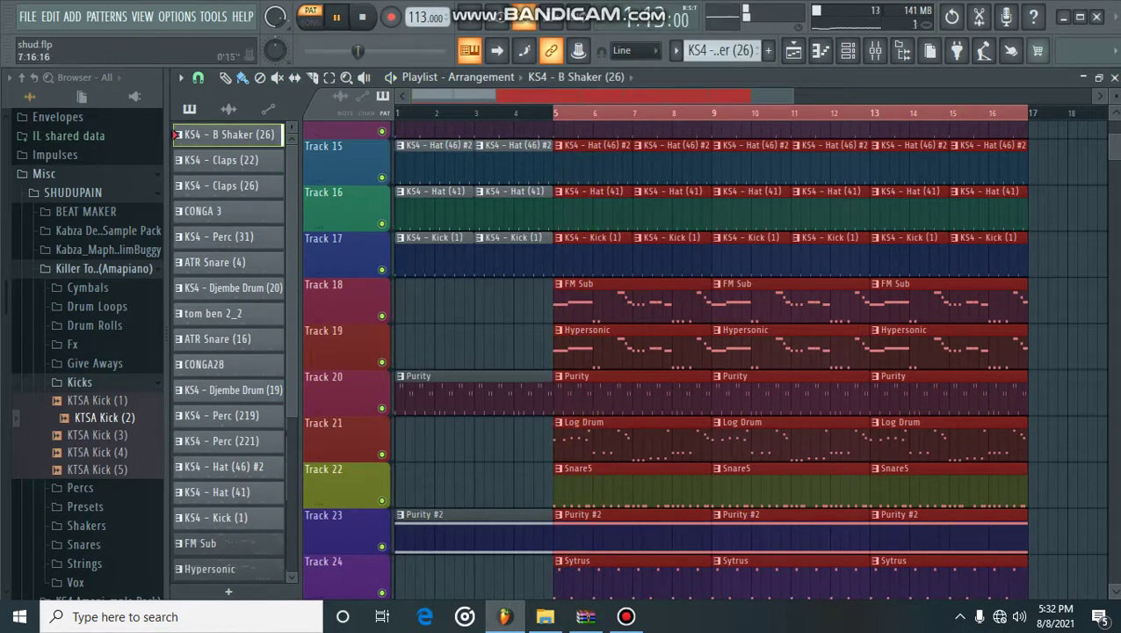
key(F6)
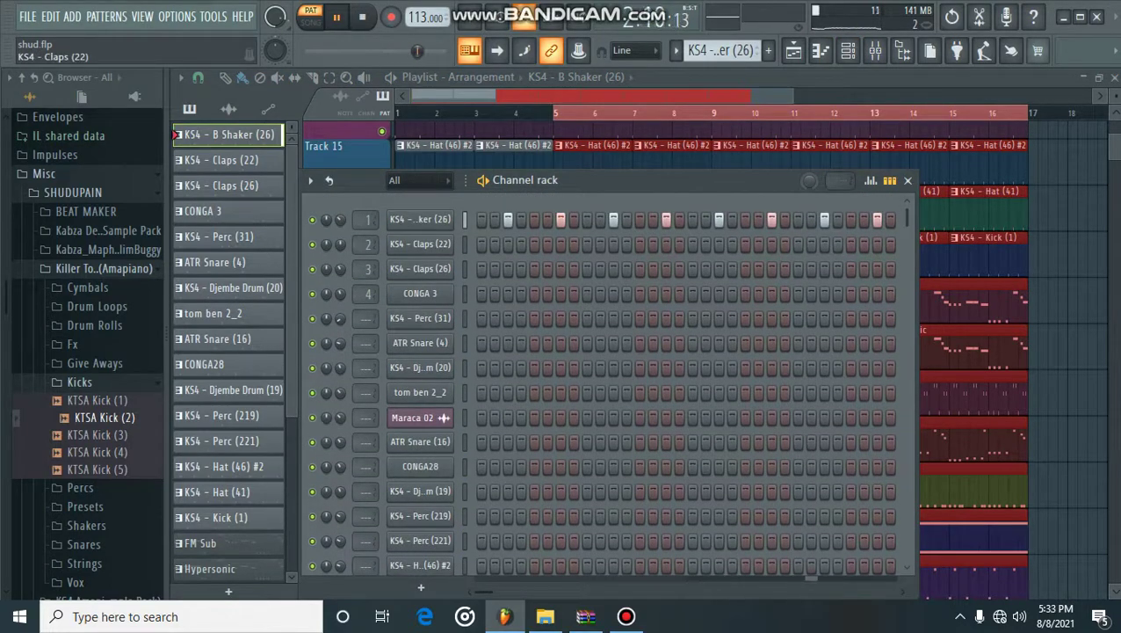
click(420, 219)
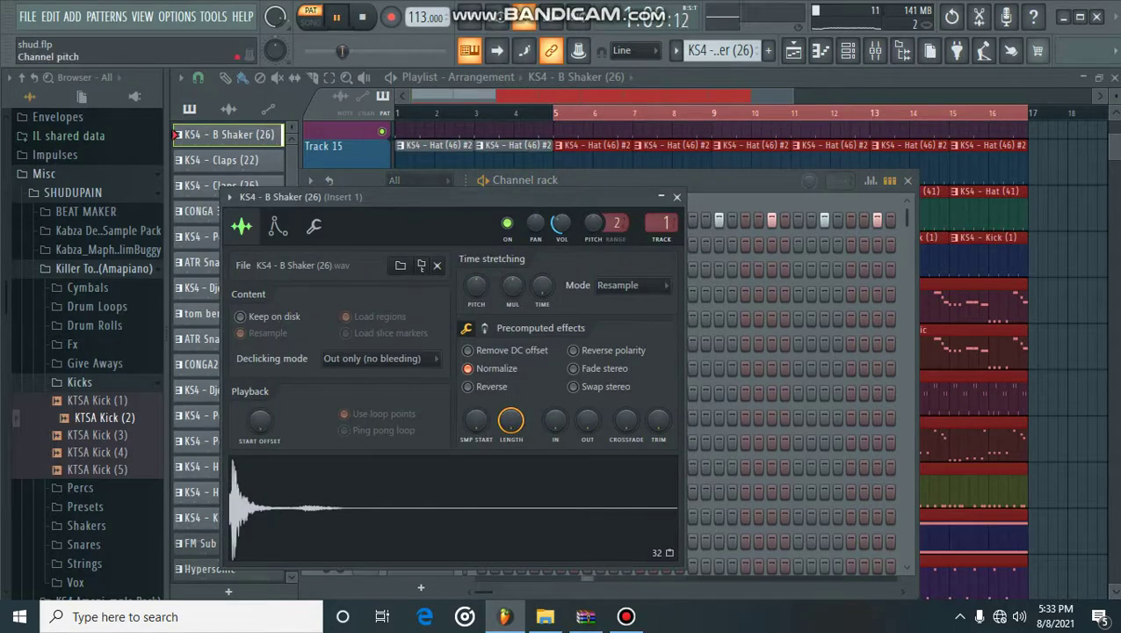
click(677, 196)
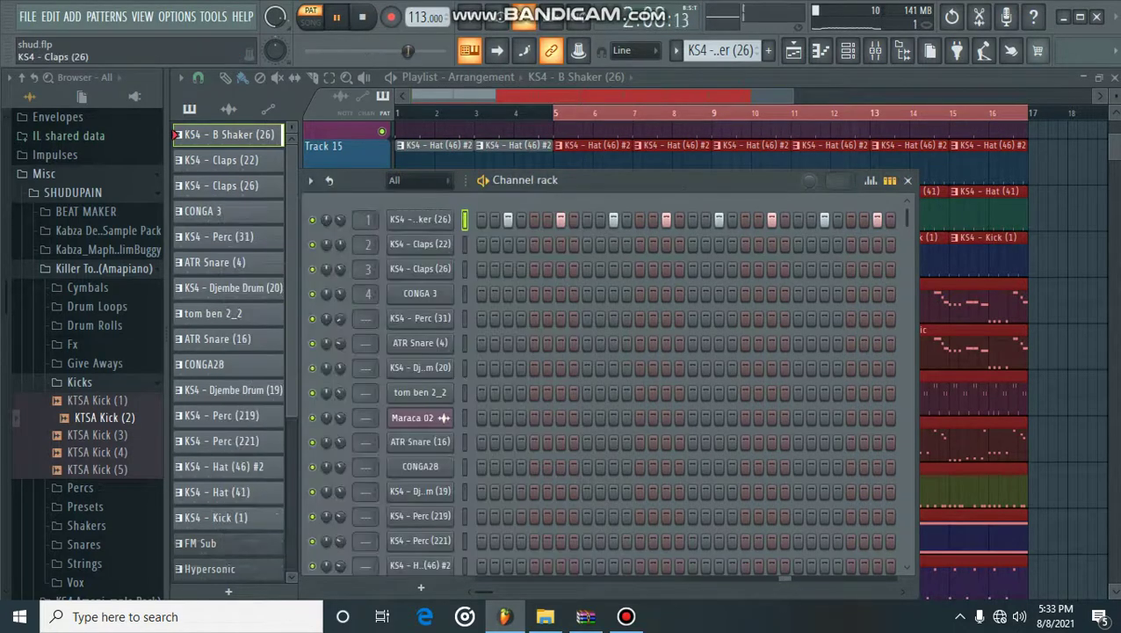
- Audition the KS4 - Claps (22) and KS4 - Claps (26) patterns and check their steps in the Channel rack
click(176, 160)
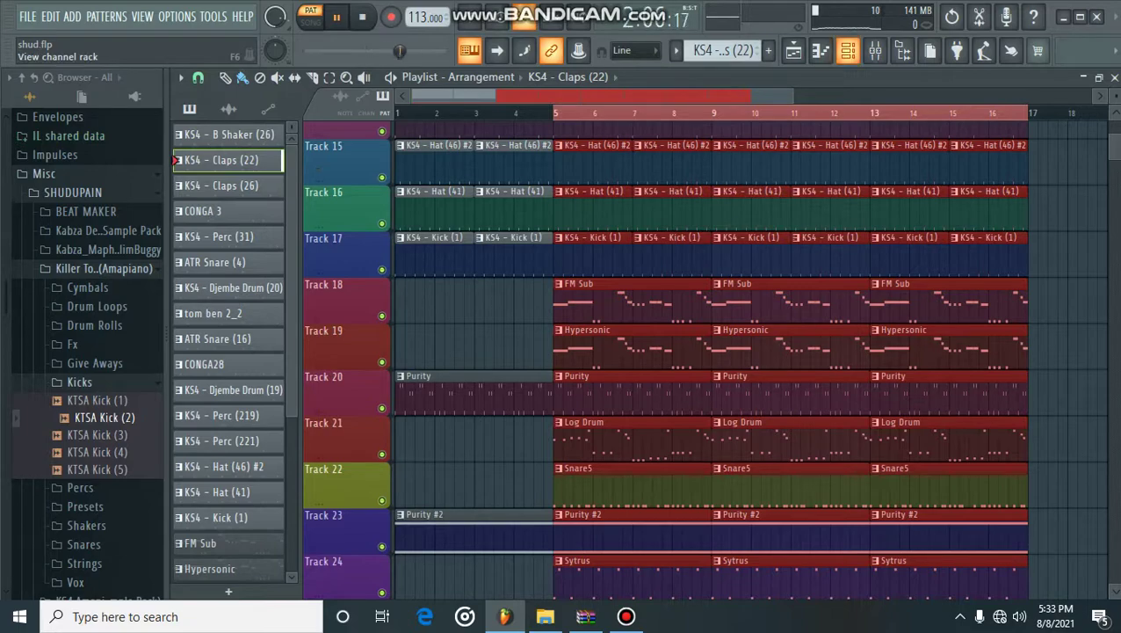
click(847, 51)
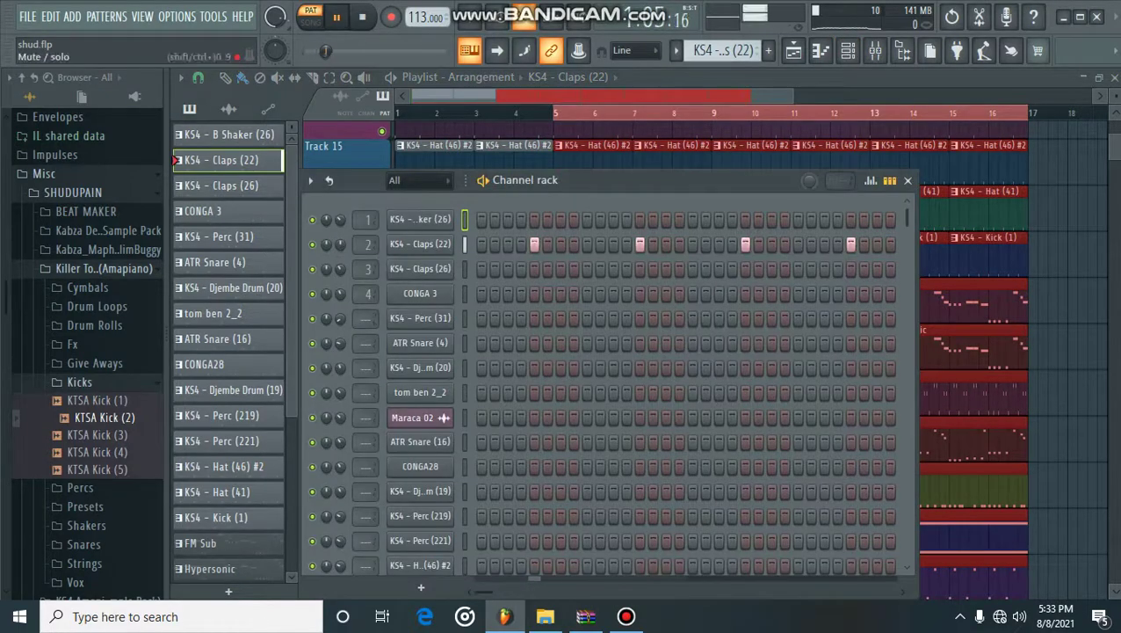
click(176, 186)
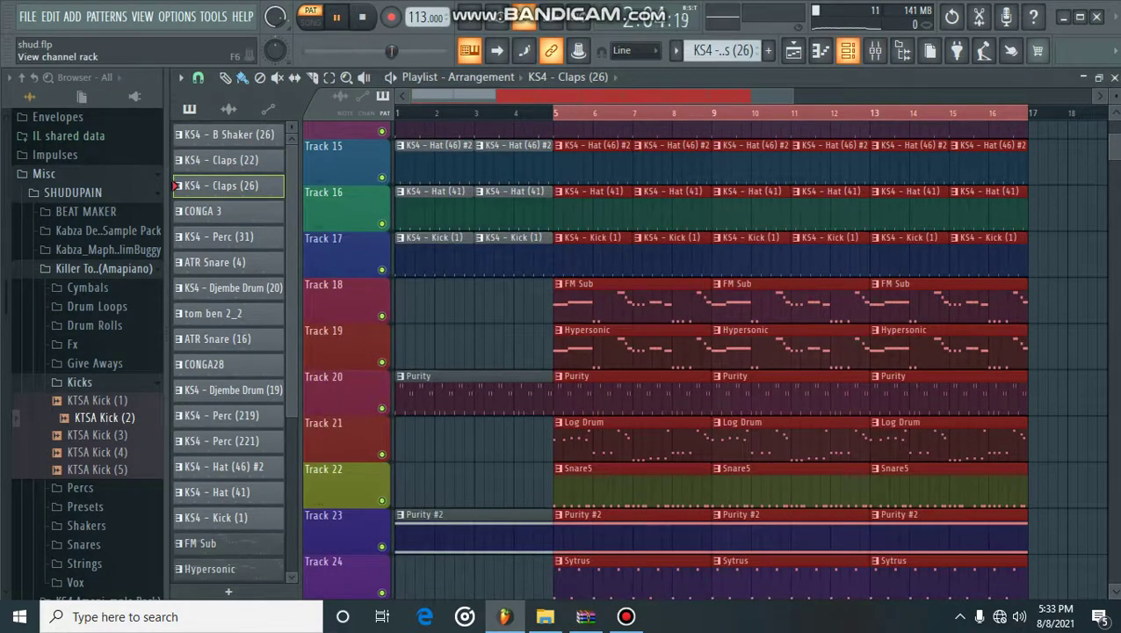
click(847, 50)
click(847, 50)
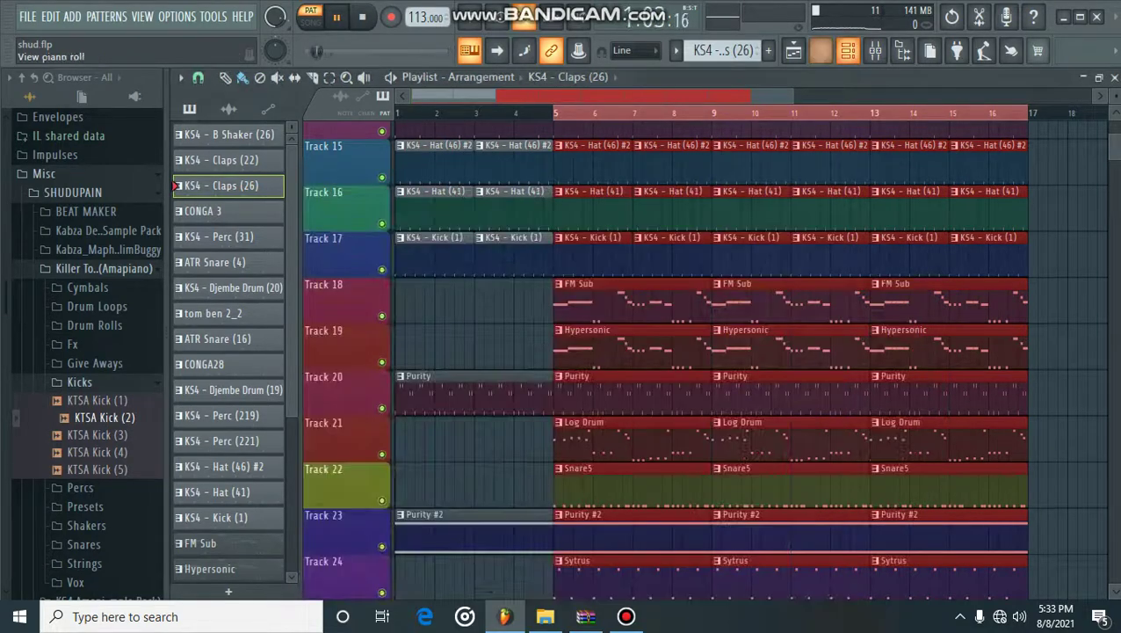
- Audition the CONGA 3 and KS4 - Perc (31) patterns and examine their step sequences in the Channel rack
click(176, 211)
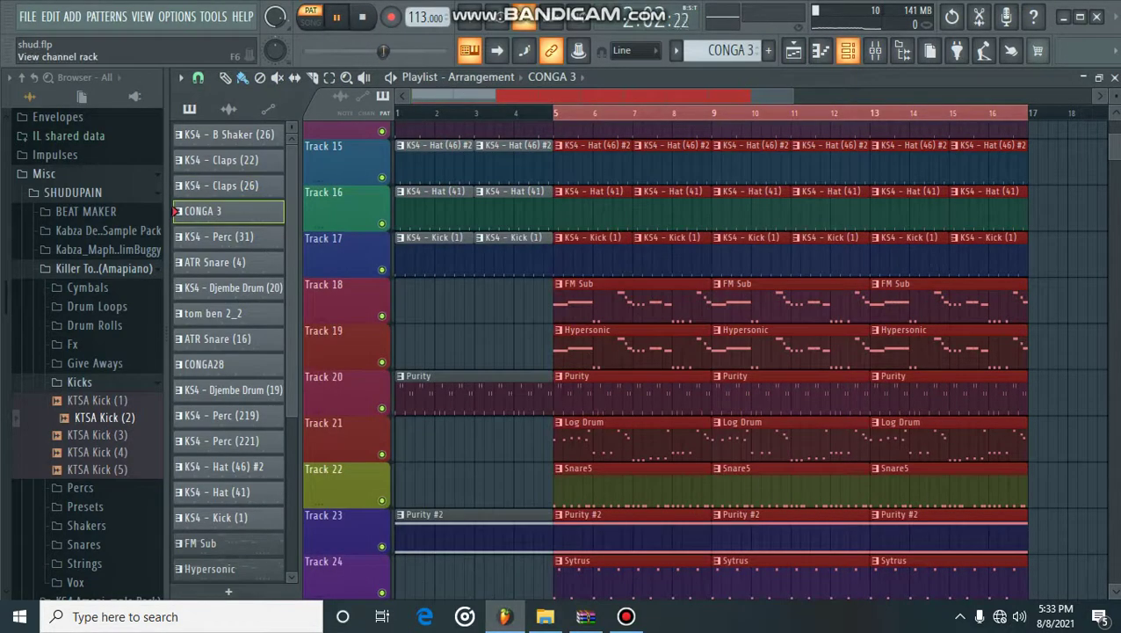
click(848, 50)
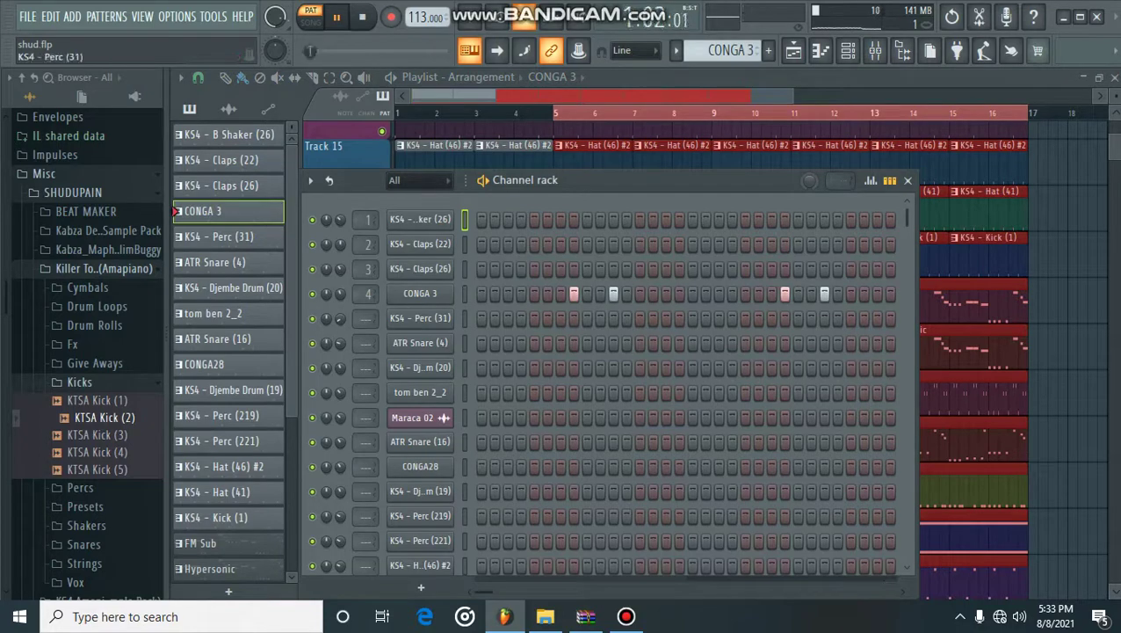
click(219, 236)
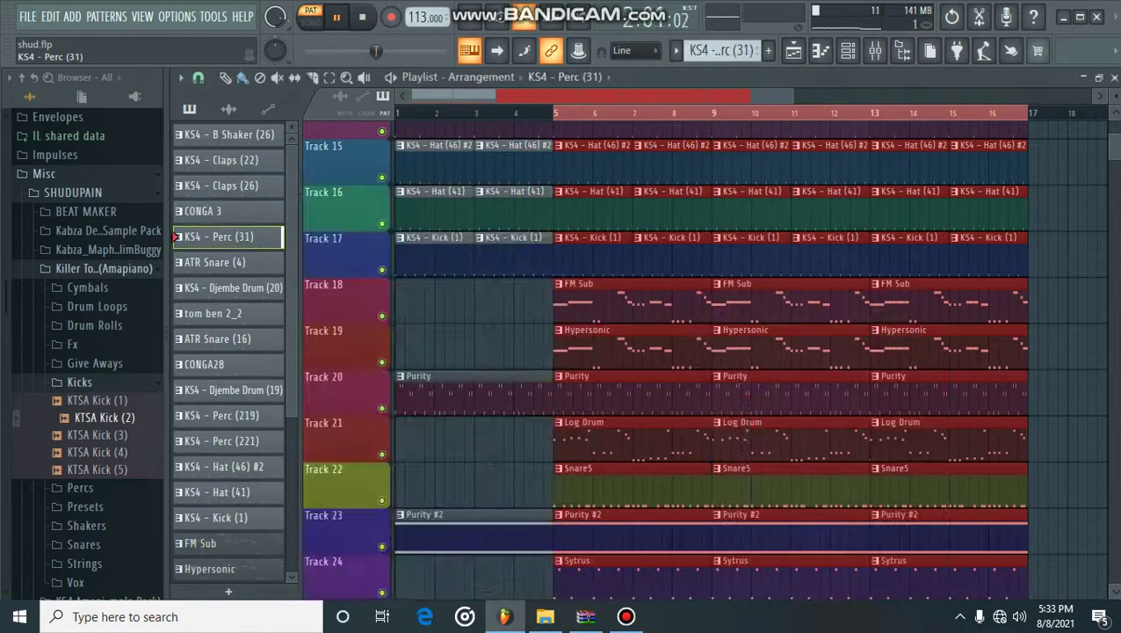
click(847, 50)
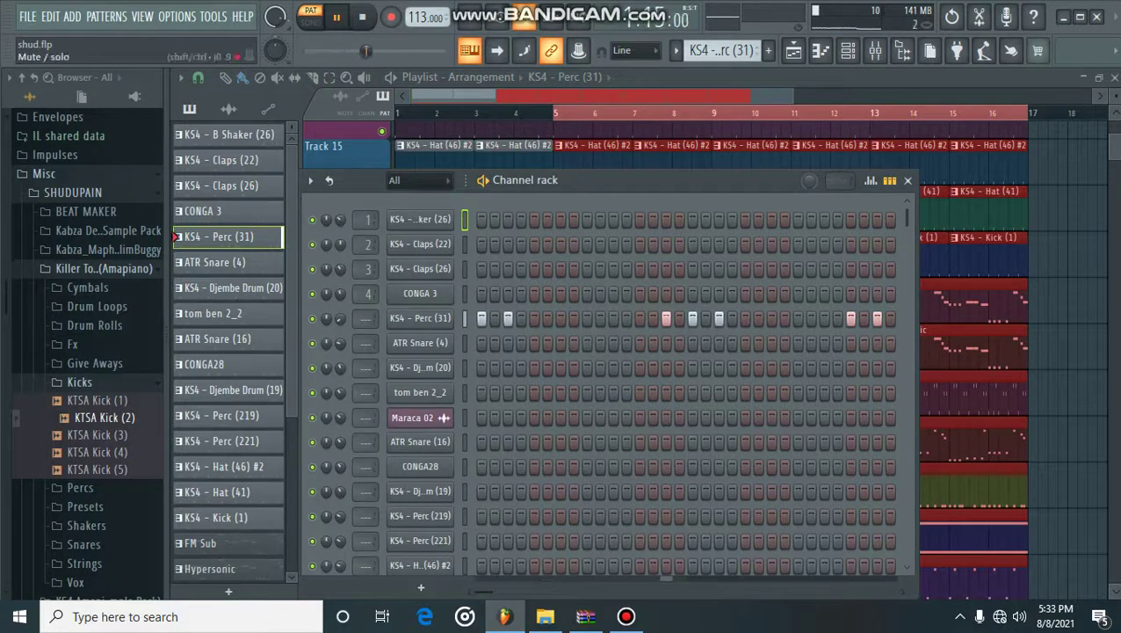
- Audition the ATR Snare (4) and KS4 - Djembe Drum (20) patterns and examine their step sequences
click(176, 262)
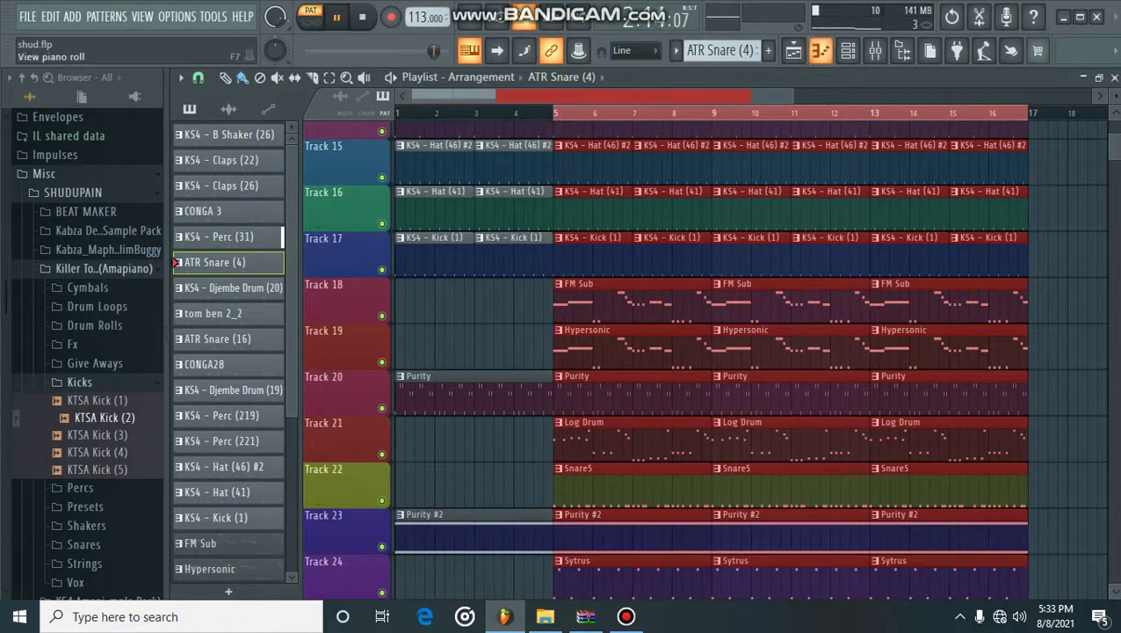
key(F6)
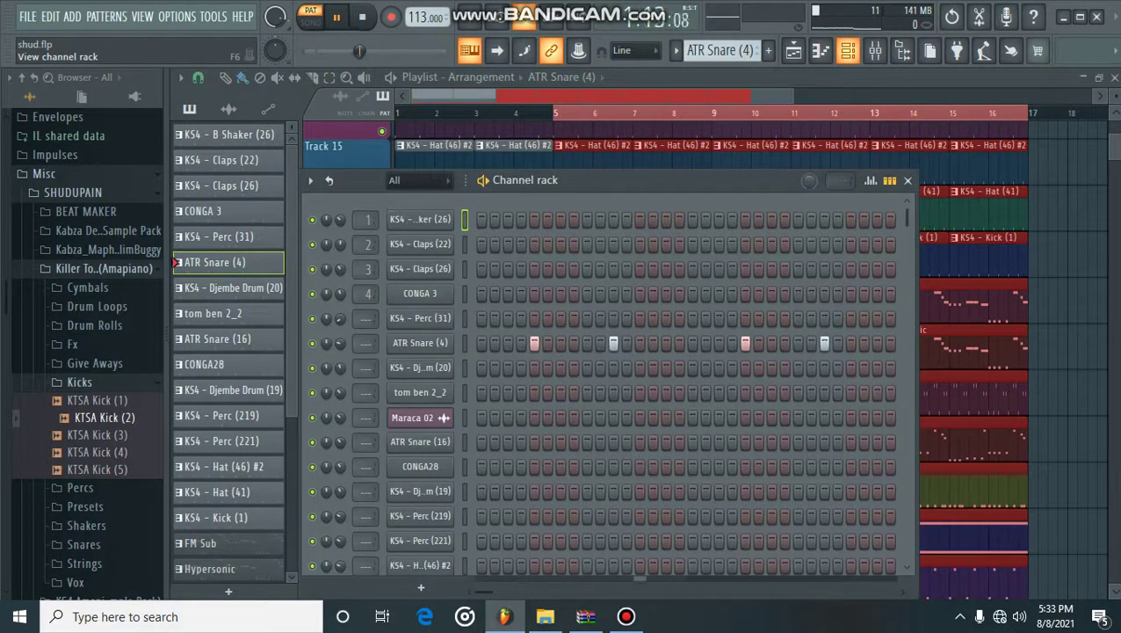
key(F6)
click(176, 287)
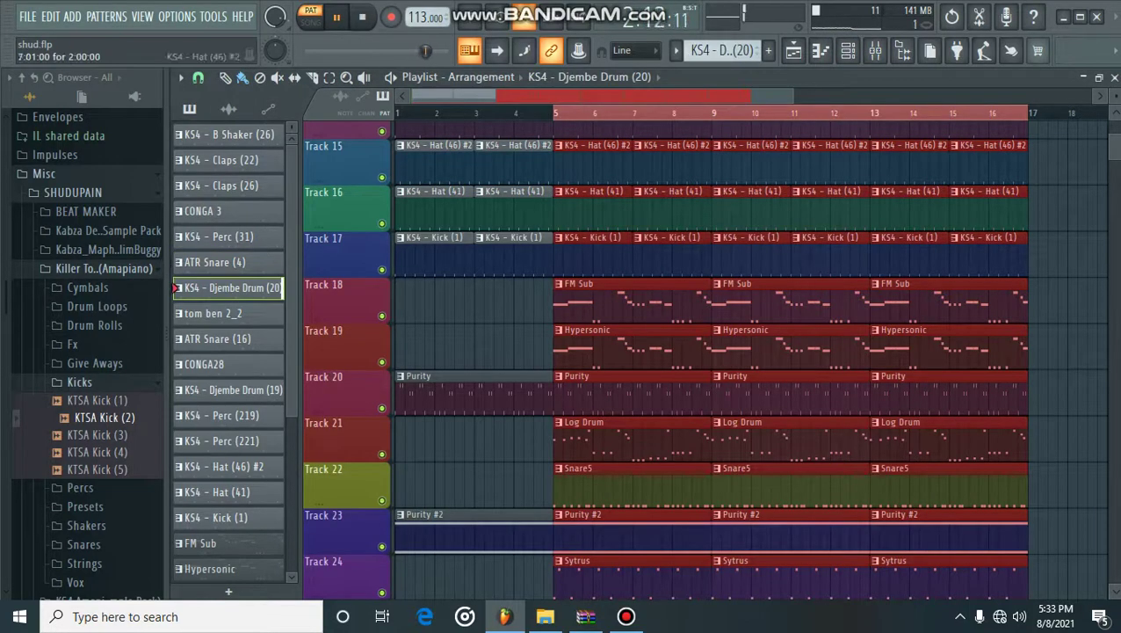
click(848, 50)
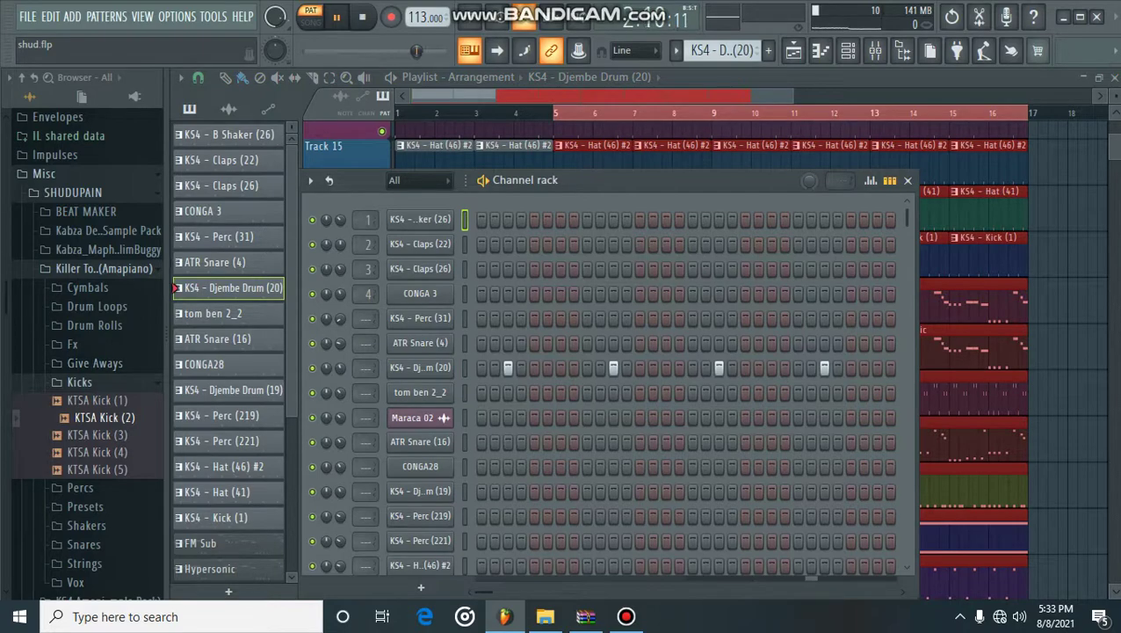
- Audition the tom ben 2_2 and ATR Snare (16) patterns and view their steps in the Channel rack
key(F6)
click(177, 313)
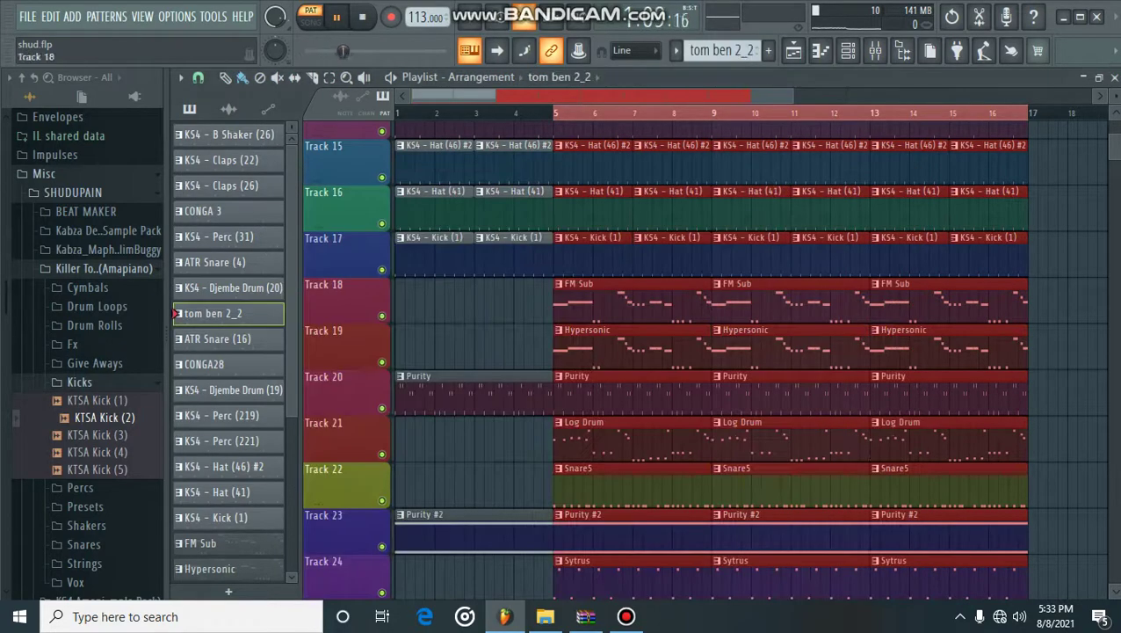
click(849, 50)
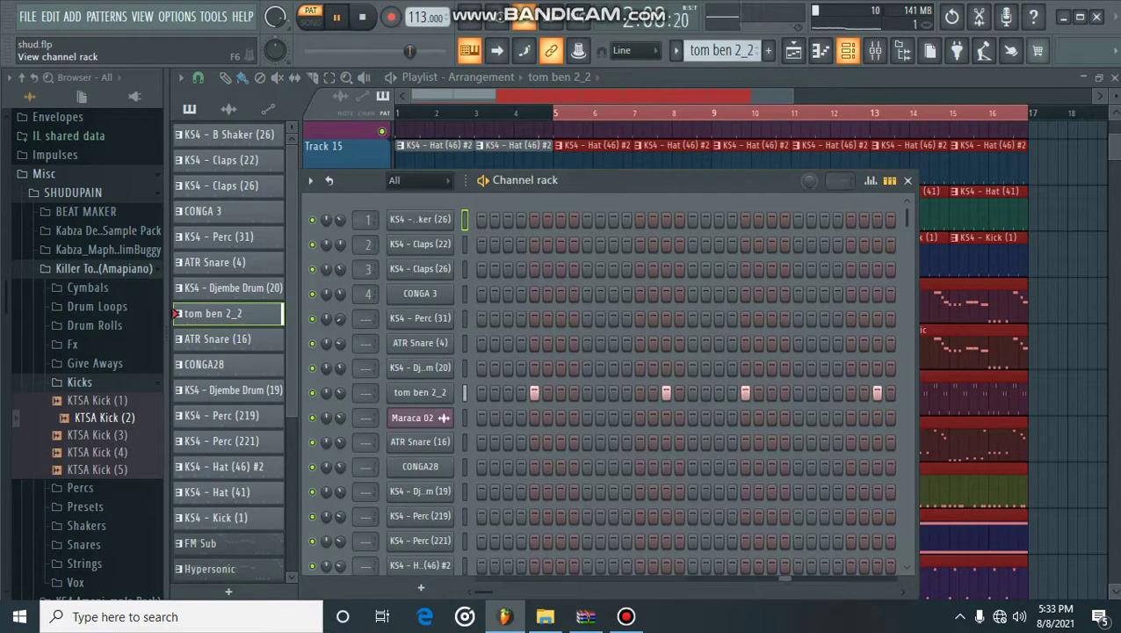
key(F6)
click(177, 339)
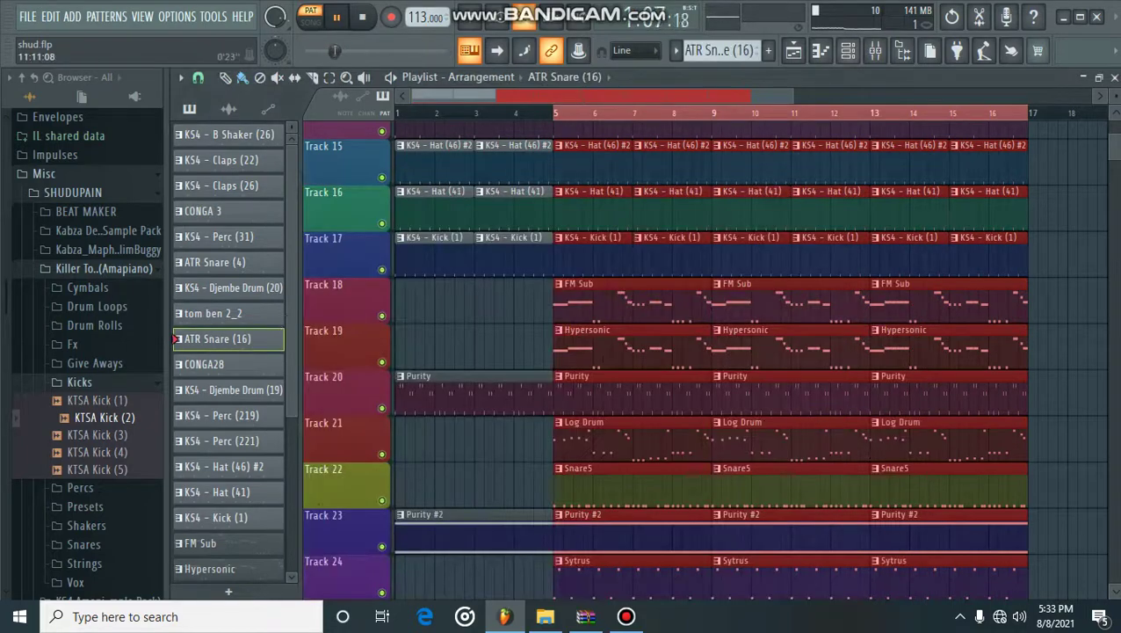
click(849, 50)
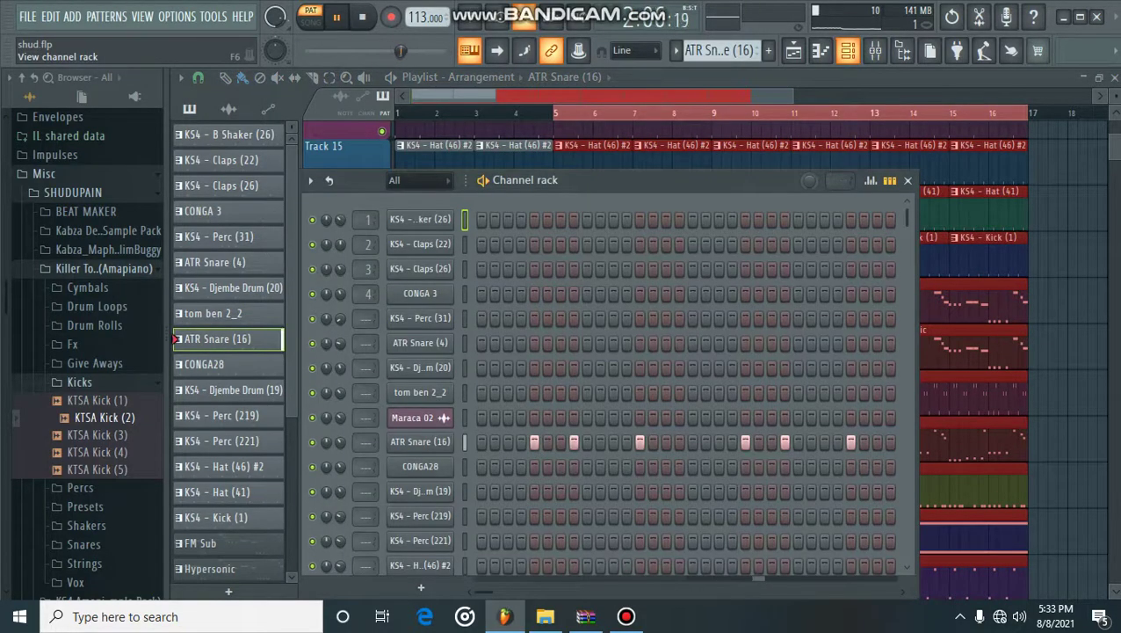
- Audition the CONGA28 and KS4 - Djembe Drum (19) patterns and inspect their step placement in the Channel rack
key(F6)
click(177, 364)
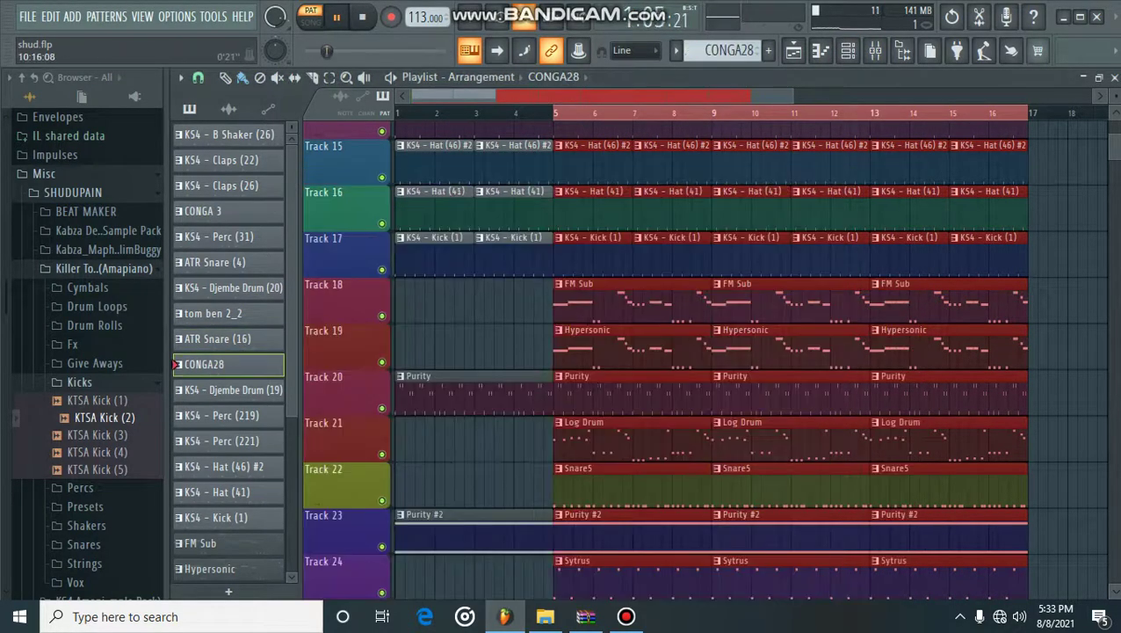
click(848, 50)
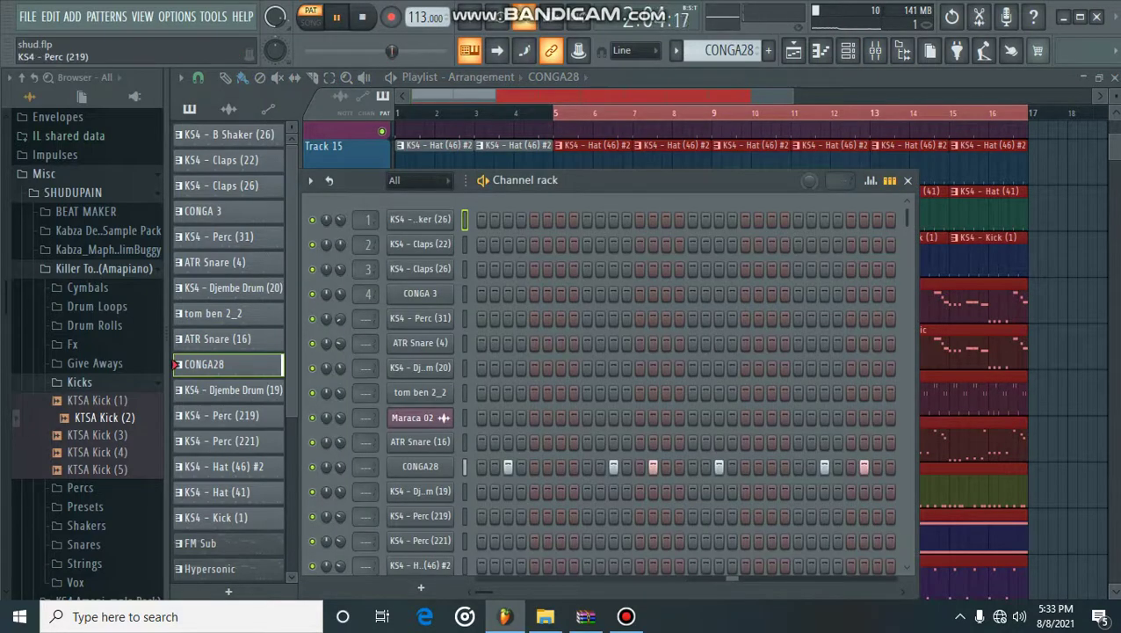
click(224, 389)
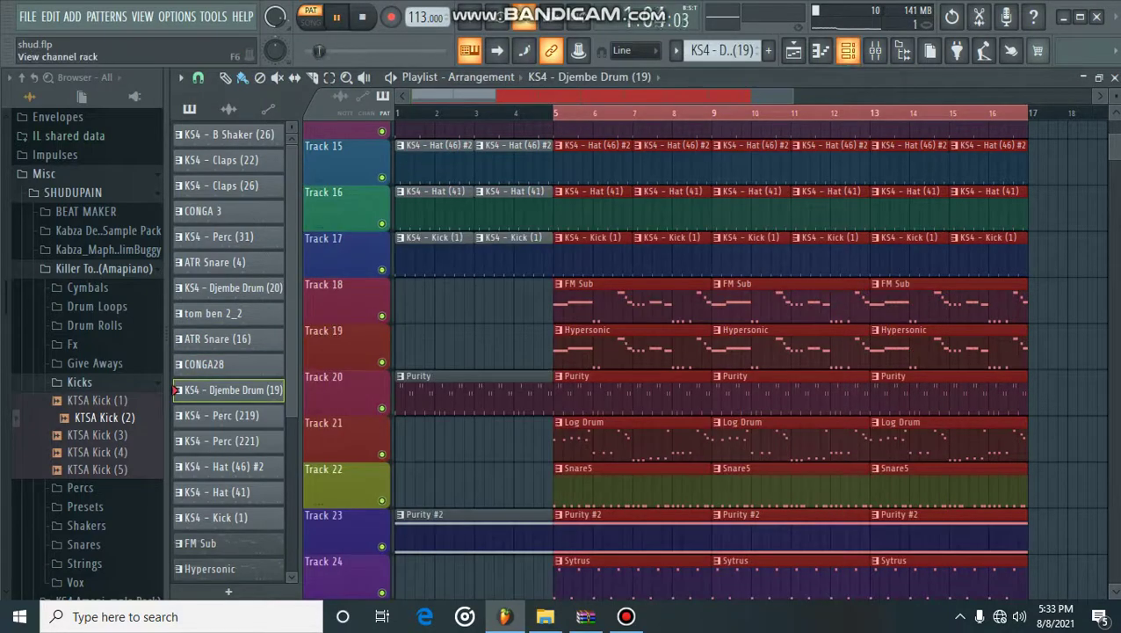
click(849, 50)
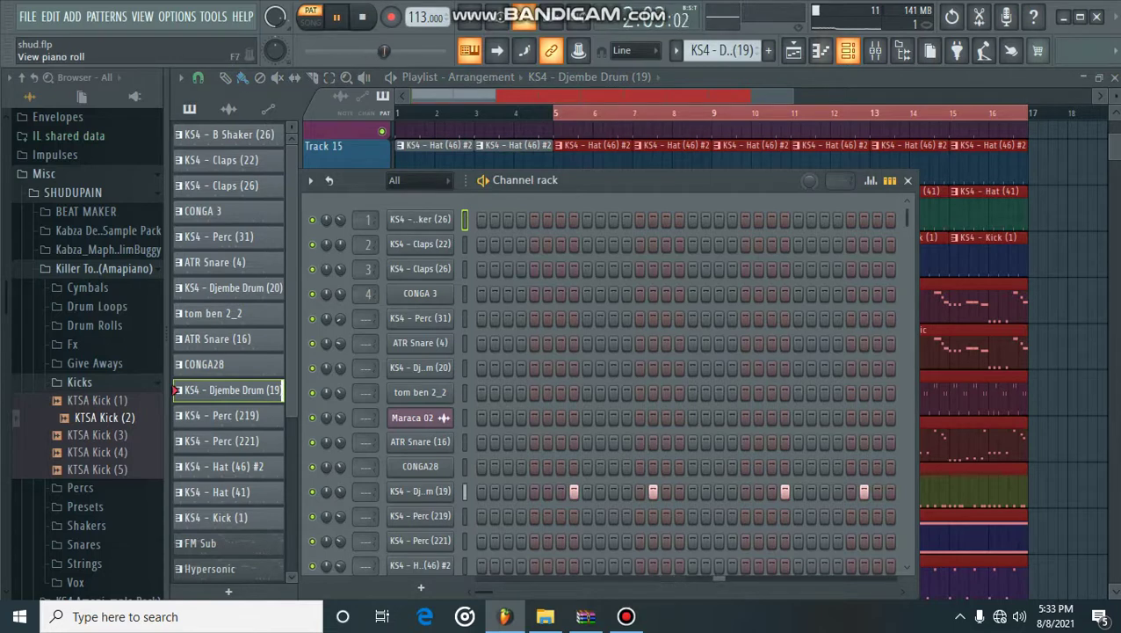
- Audition the KS4 - Perc (219) and KS4 - Perc (221) patterns and examine their step sequences in the Channel rack
click(820, 50)
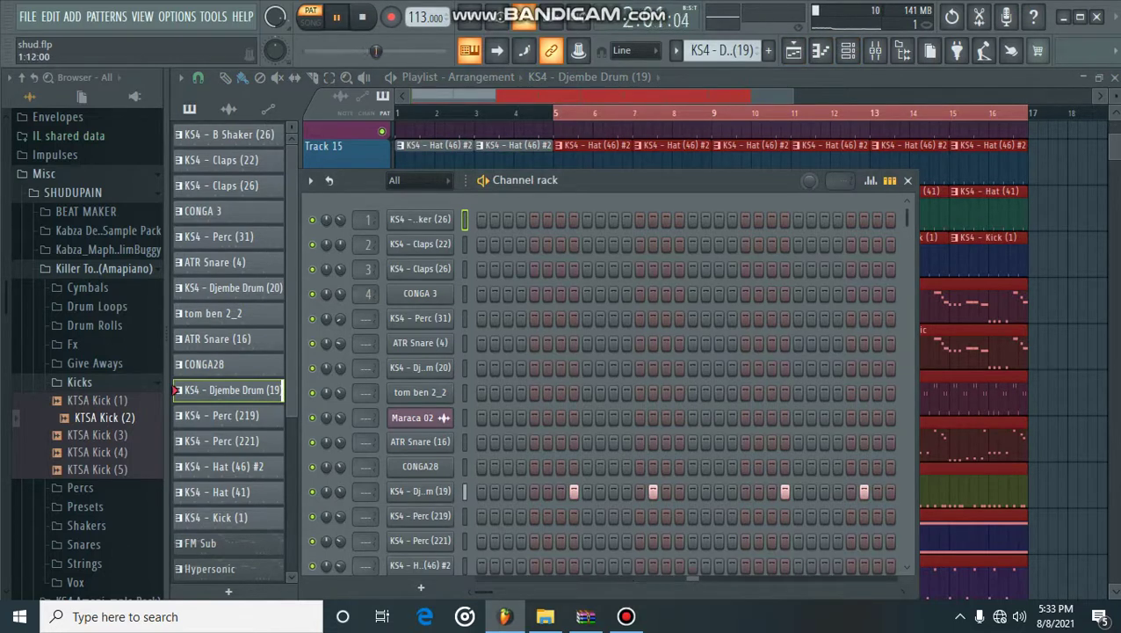
click(908, 180)
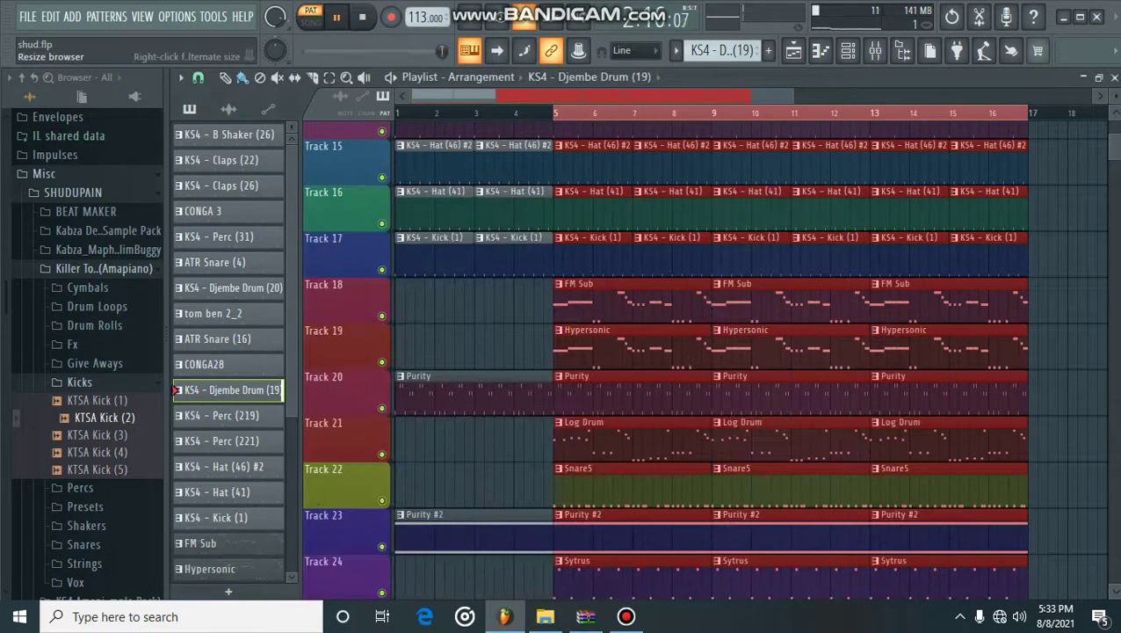
click(222, 415)
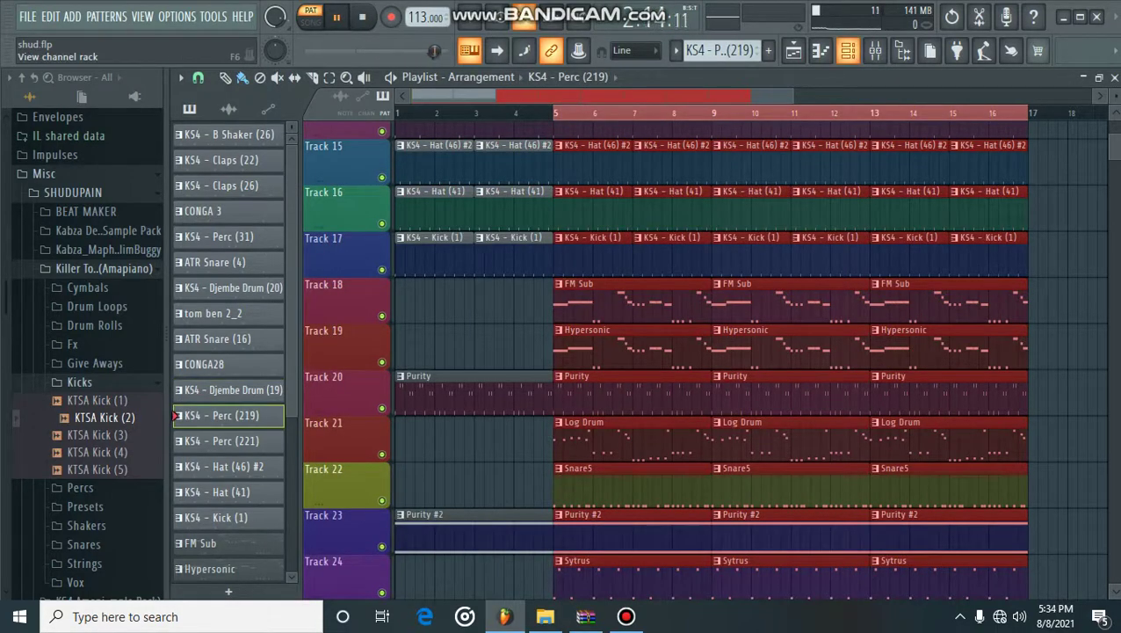
click(848, 50)
scroll(606, 383, down, 3)
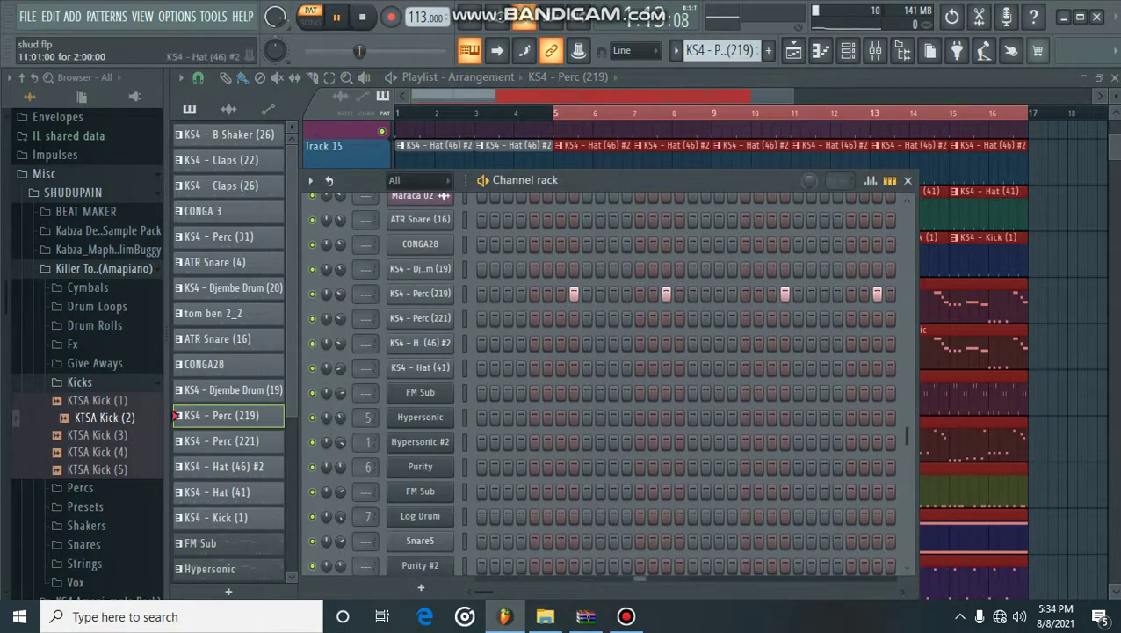
click(908, 180)
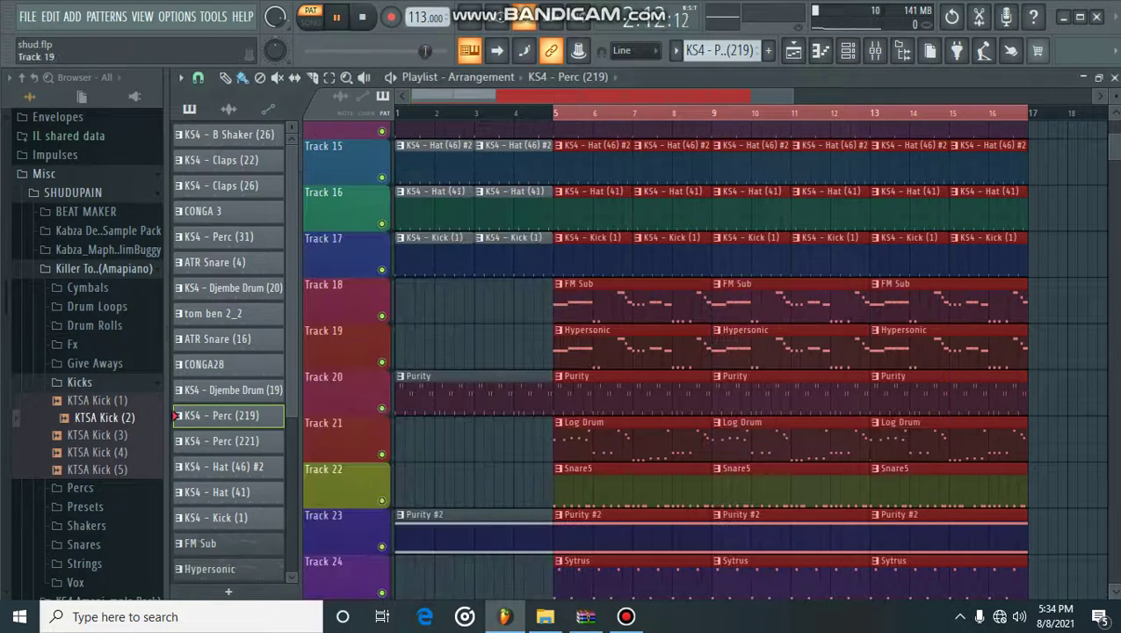
click(229, 440)
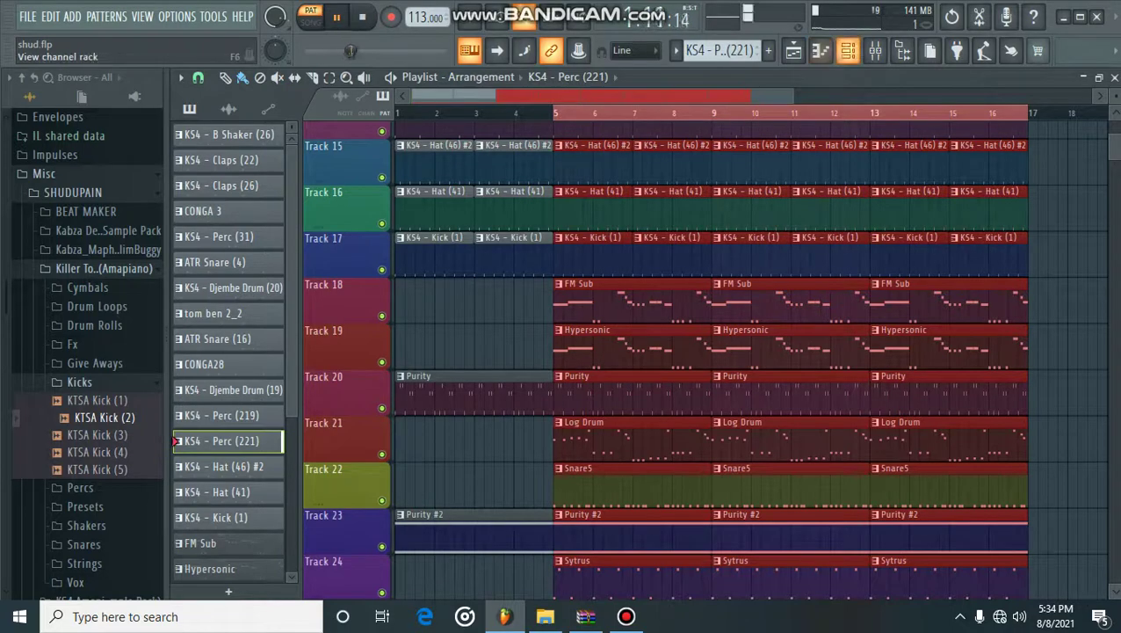
key(F6)
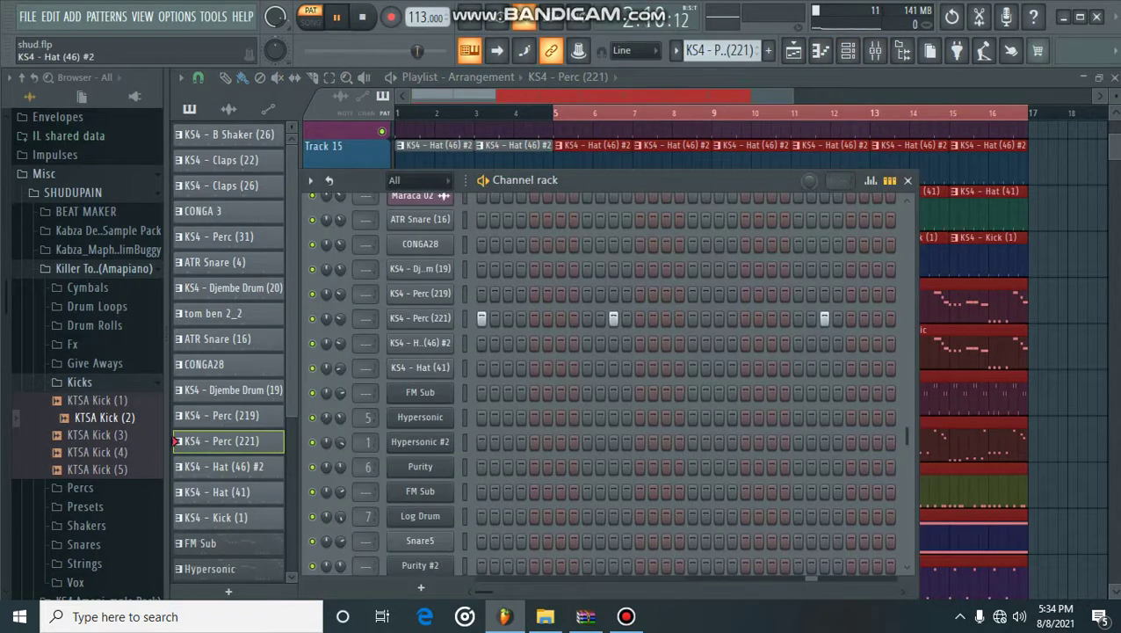
- Audition the KS4 - Hat (46) #2 and KS4 - Hat (41) patterns and inspect their hat steps
click(229, 466)
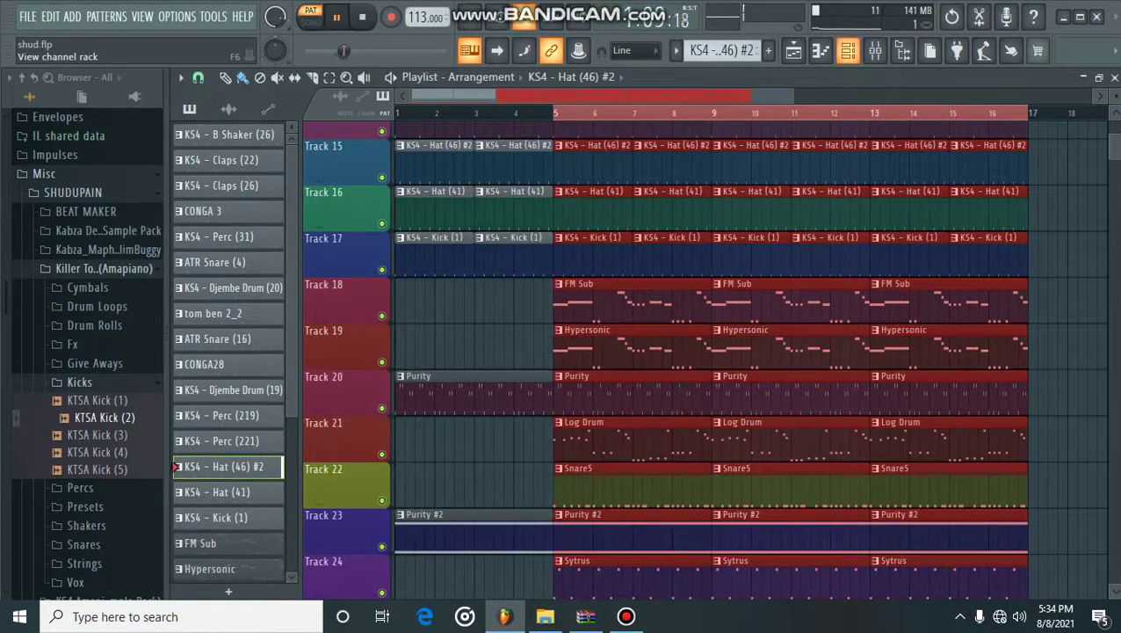
key(F6)
click(176, 492)
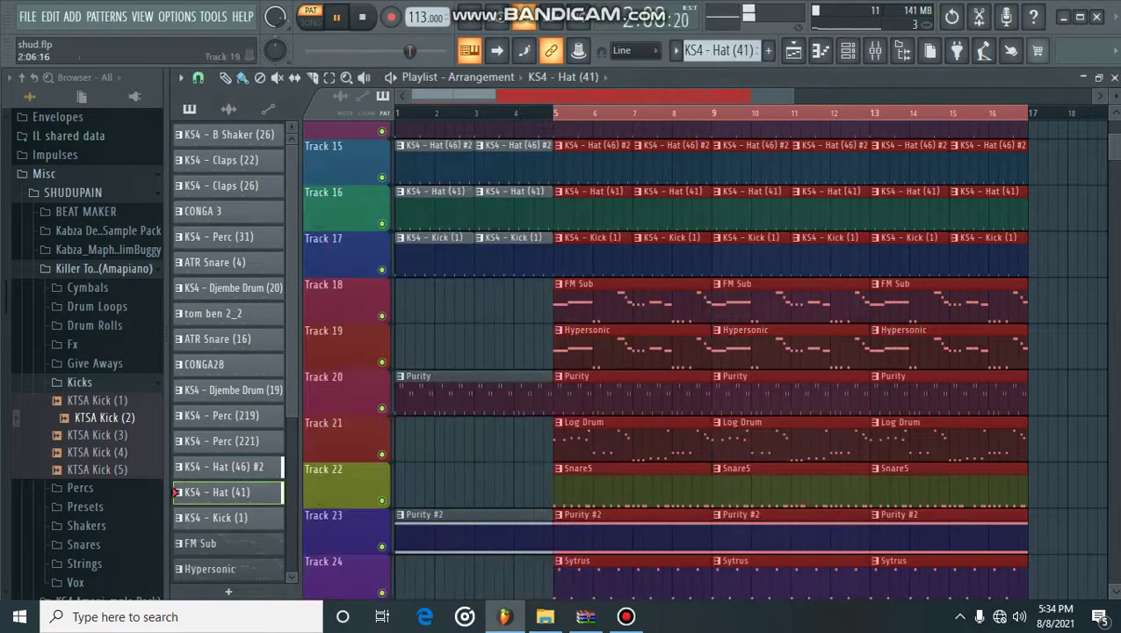
key(F6)
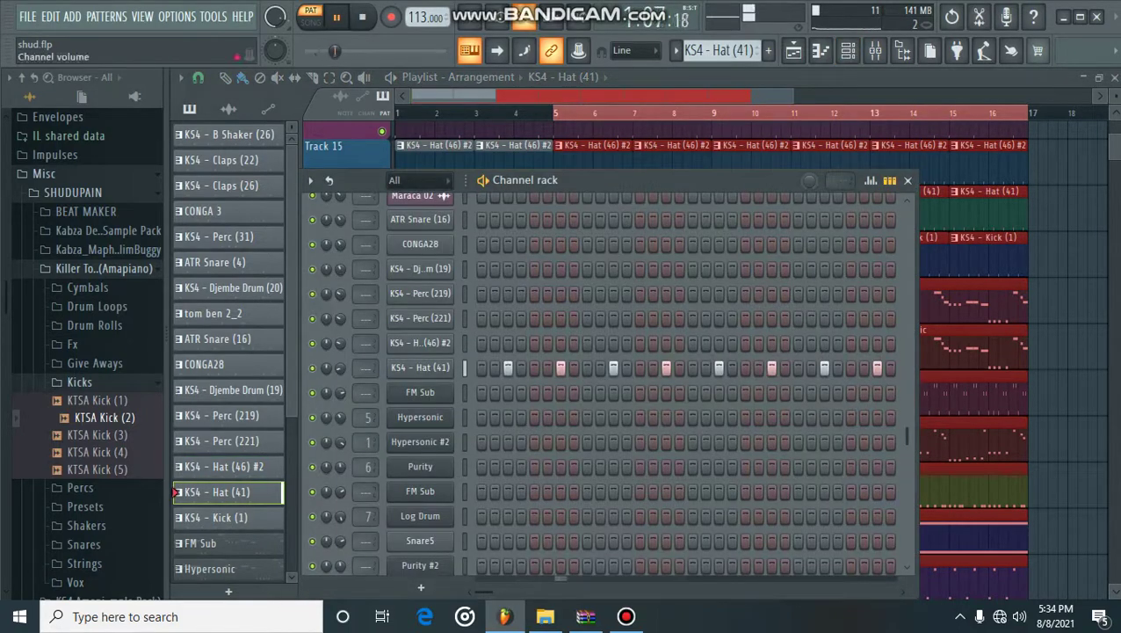
- Audition the KS4 - Kick (1) pattern, viewing its step sequence and the kick channel's volume envelope settings
click(175, 518)
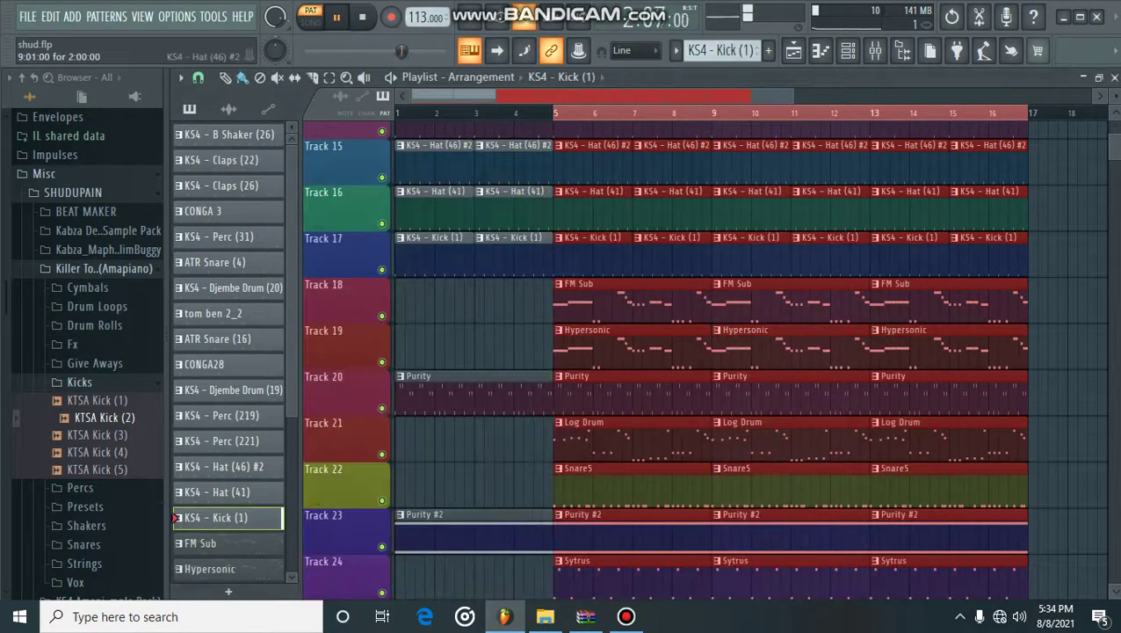
key(F6)
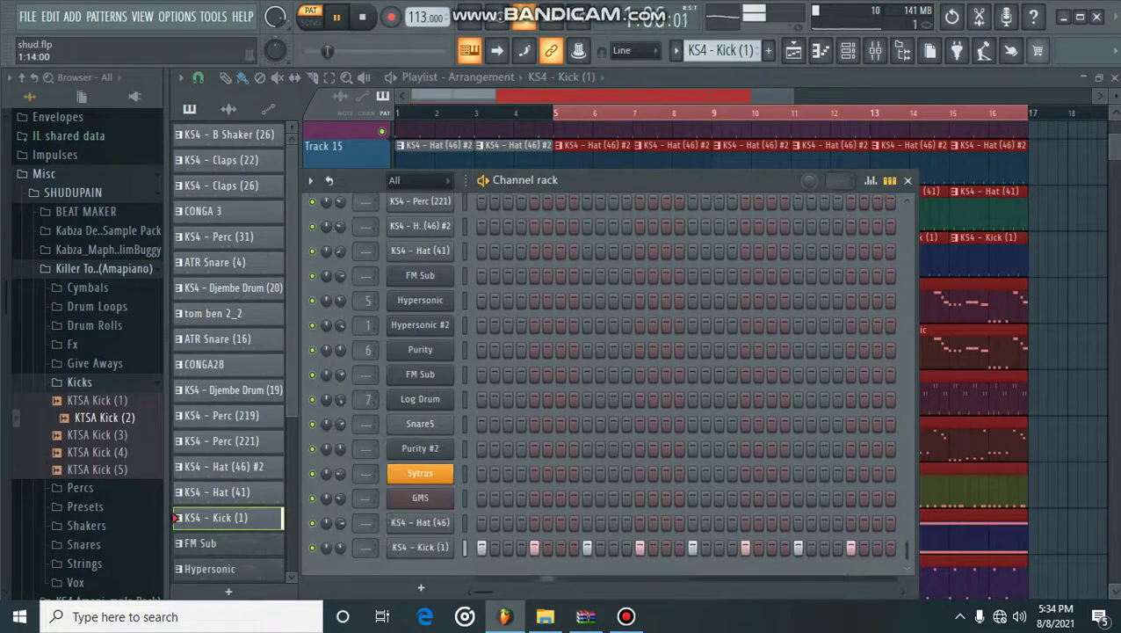
click(421, 547)
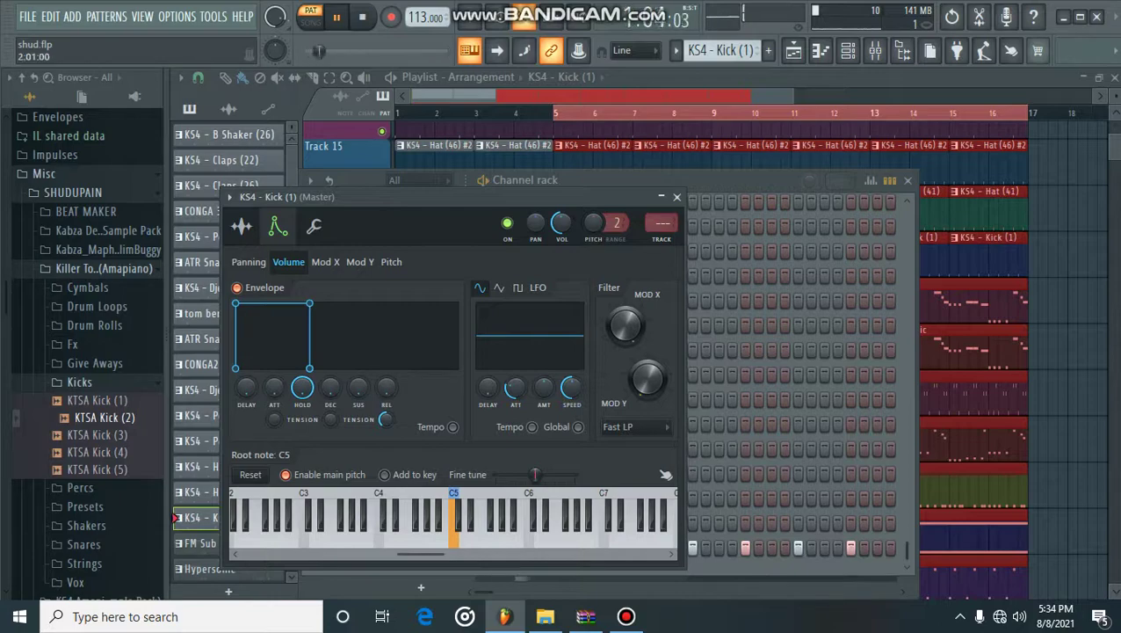
click(175, 518)
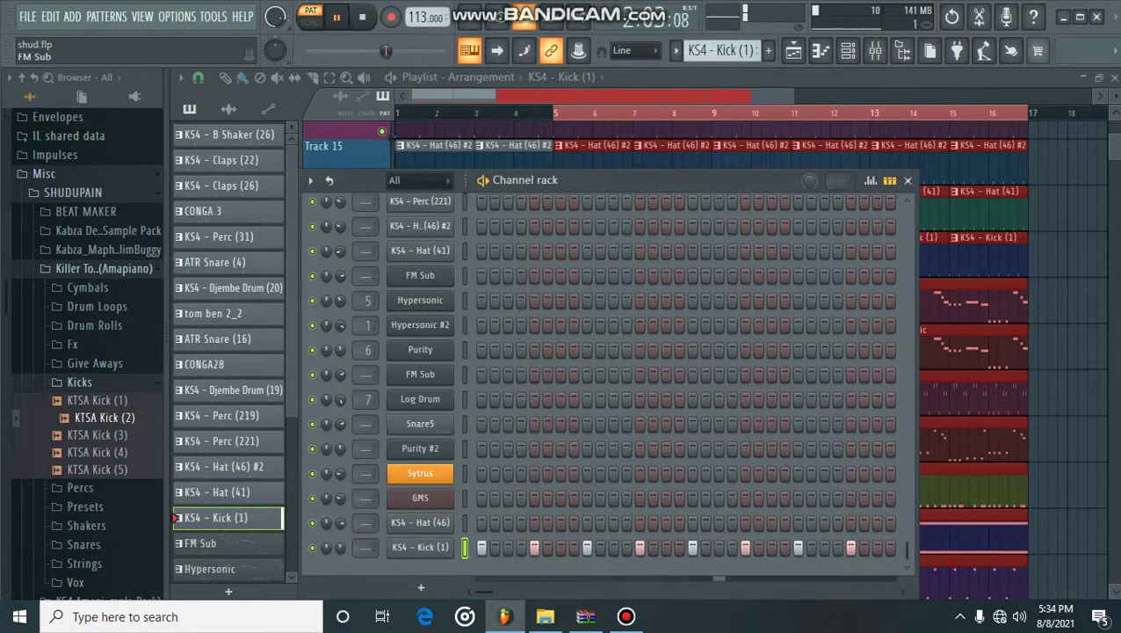
key(F6)
- Play the FM Sub pattern and examine its full bassline across all bars in the Piano roll
click(175, 543)
key(F6)
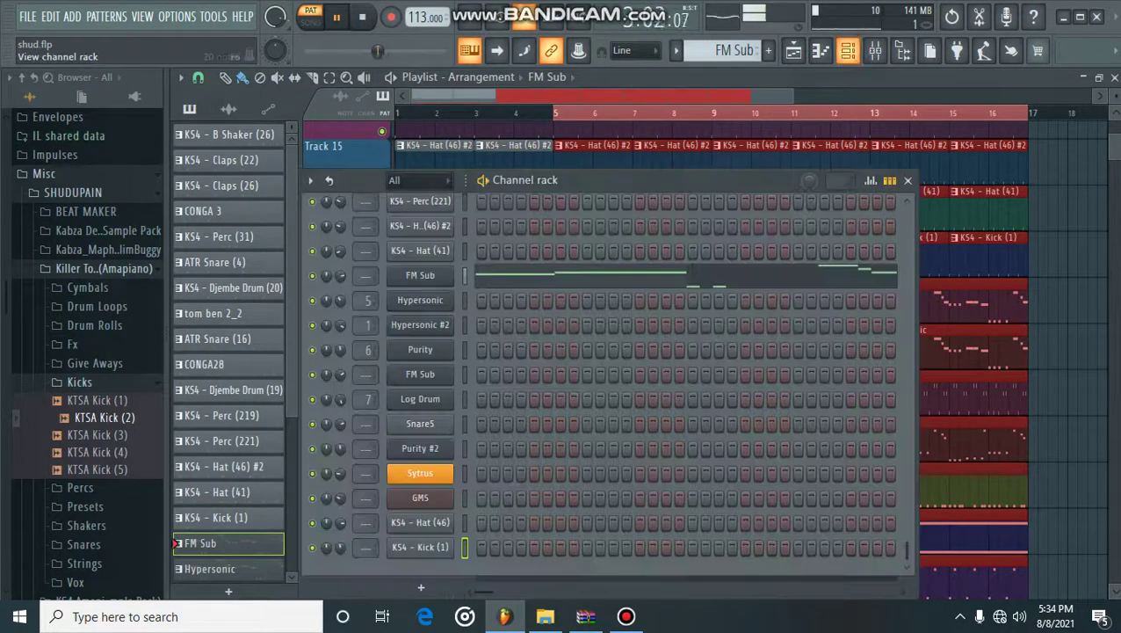
click(538, 276)
scroll(475, 369, down, 2)
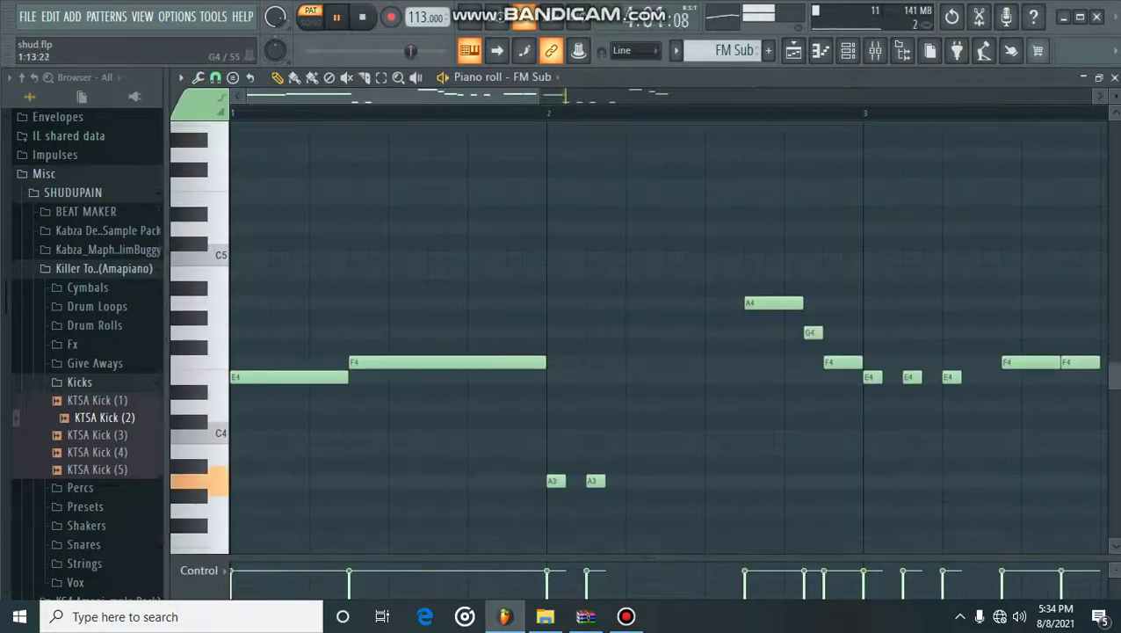
drag(537, 96, 737, 96)
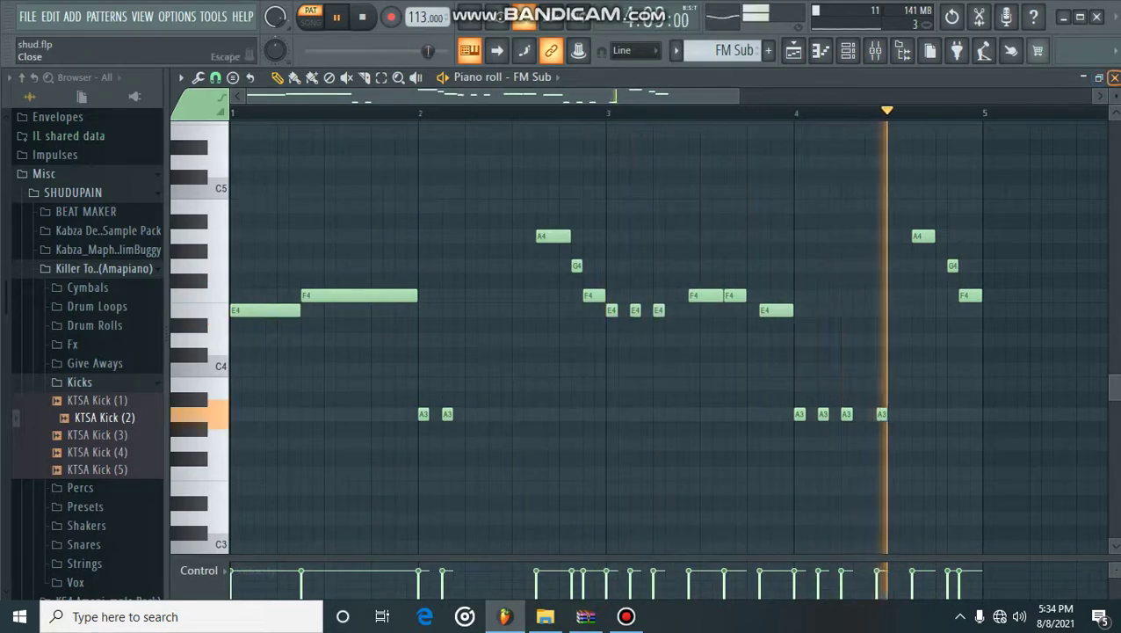
click(1114, 78)
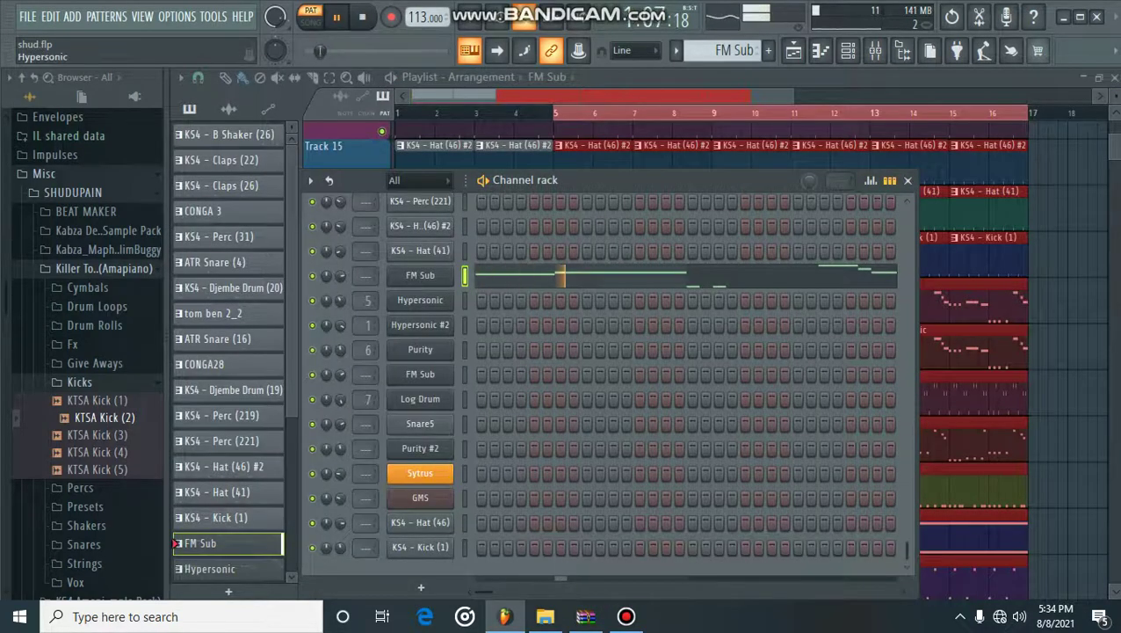
- Play the Hypersonic pattern, viewing the instrument's loaded Rock Organ patch and the pattern's notes in the Piano roll
click(227, 569)
click(848, 50)
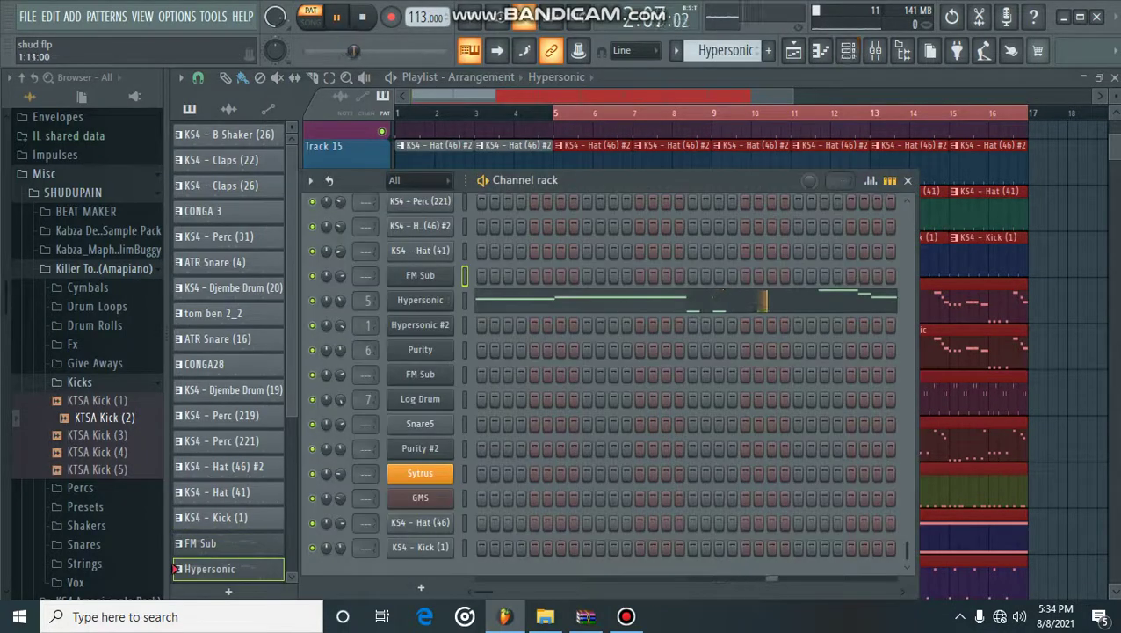
click(420, 300)
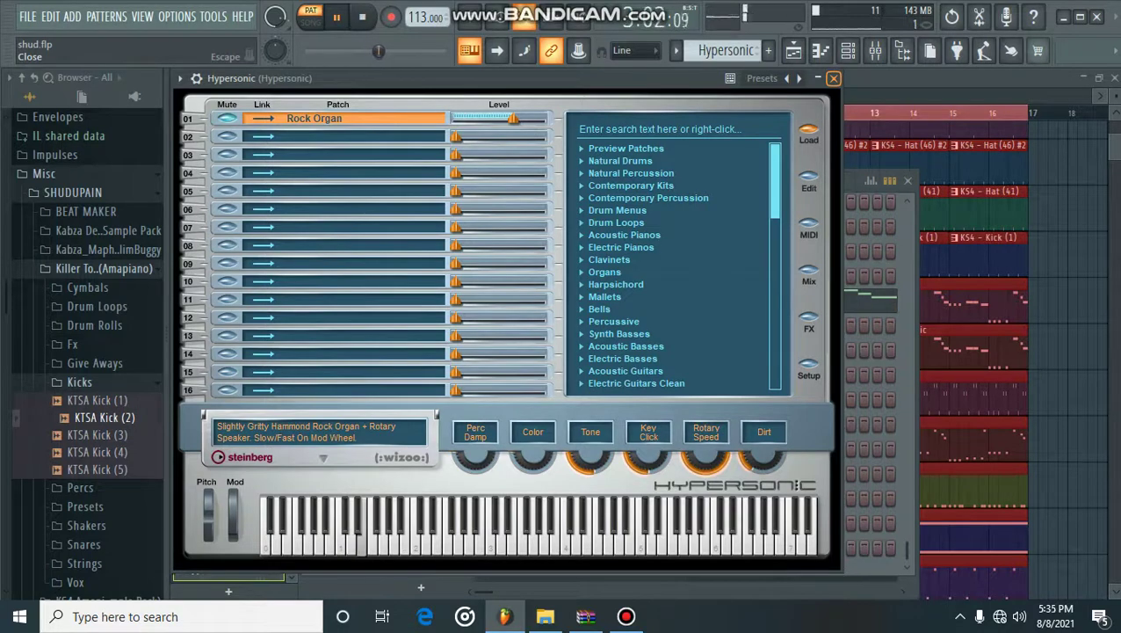
click(833, 78)
click(570, 300)
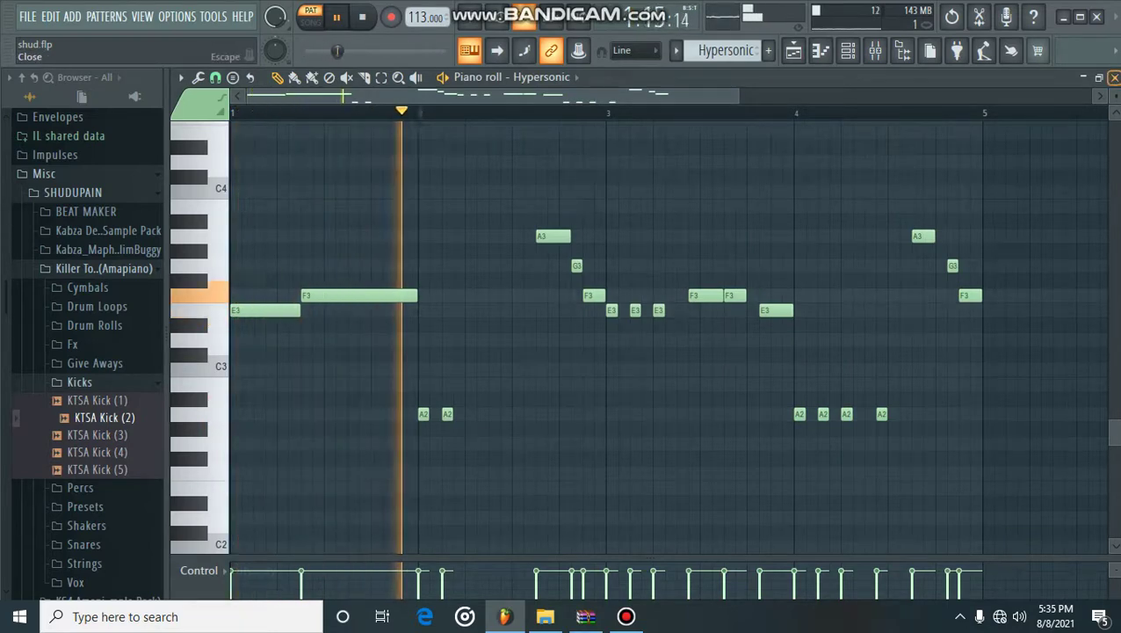
click(1115, 78)
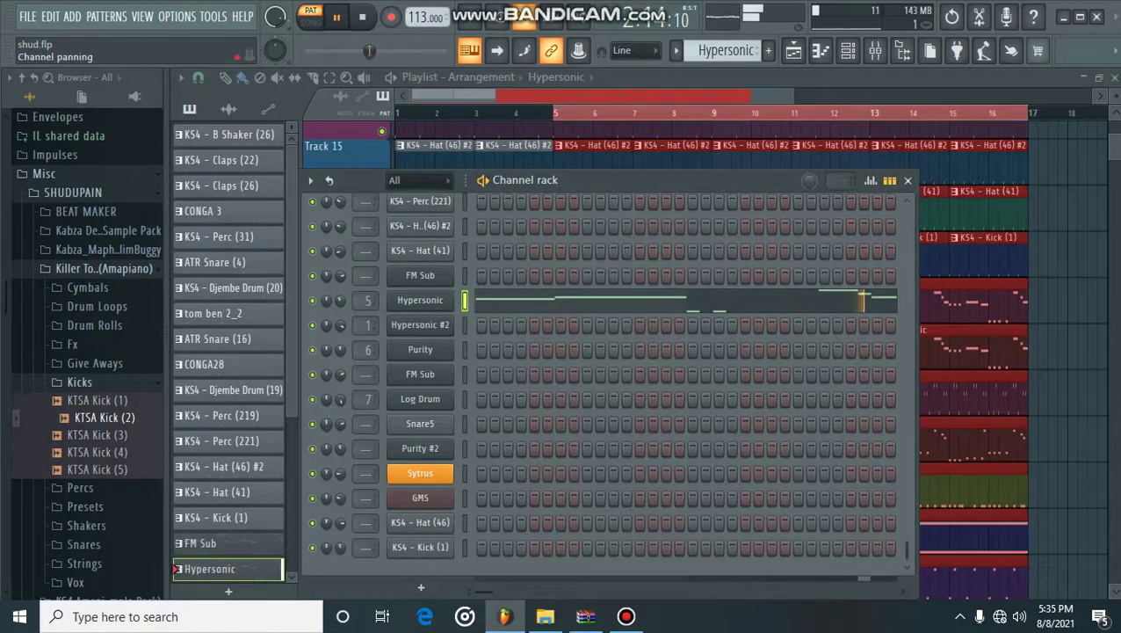
- Play the Purity pattern and examine its notes around C5 to C6 in the Piano roll
scroll(232, 501, down, 6)
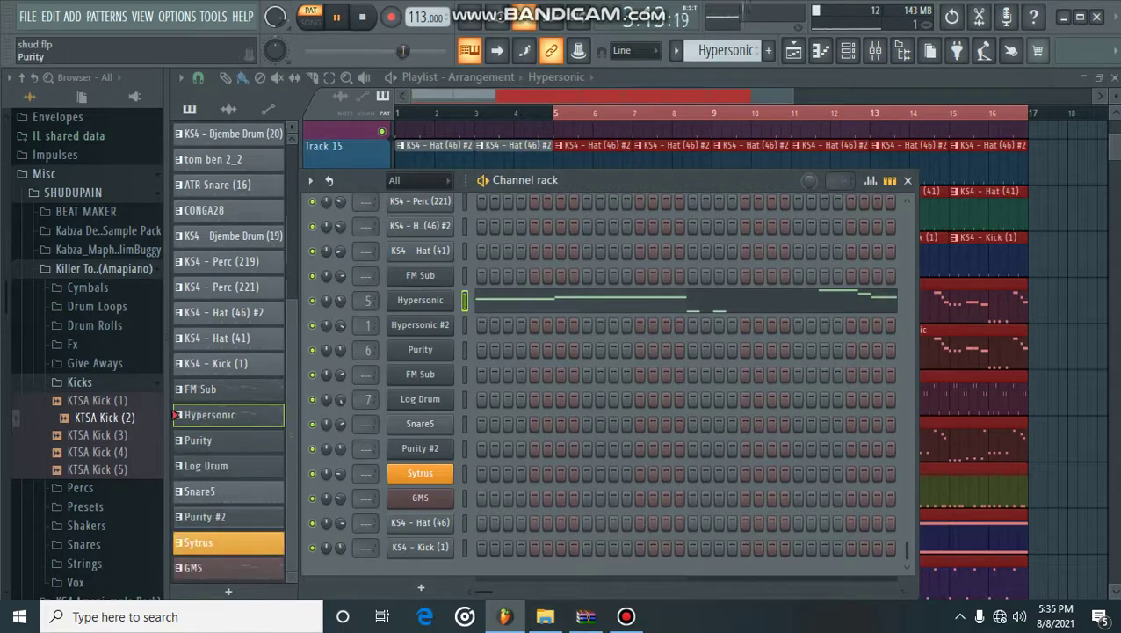
click(178, 440)
click(848, 50)
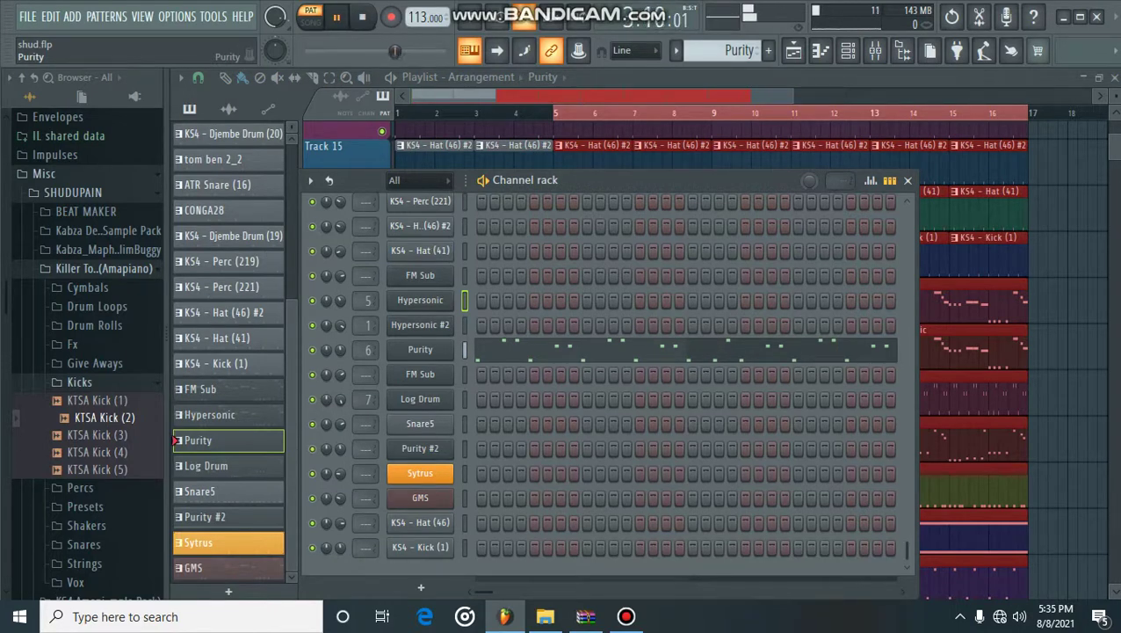
click(494, 349)
scroll(495, 350, up, 4)
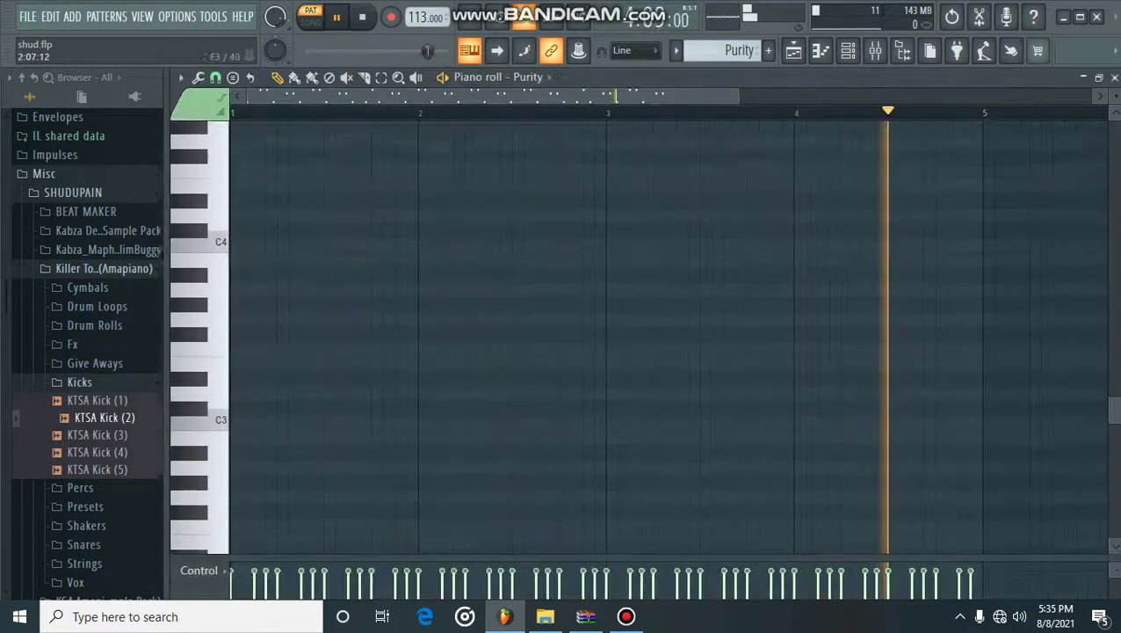
scroll(607, 334, up, 5)
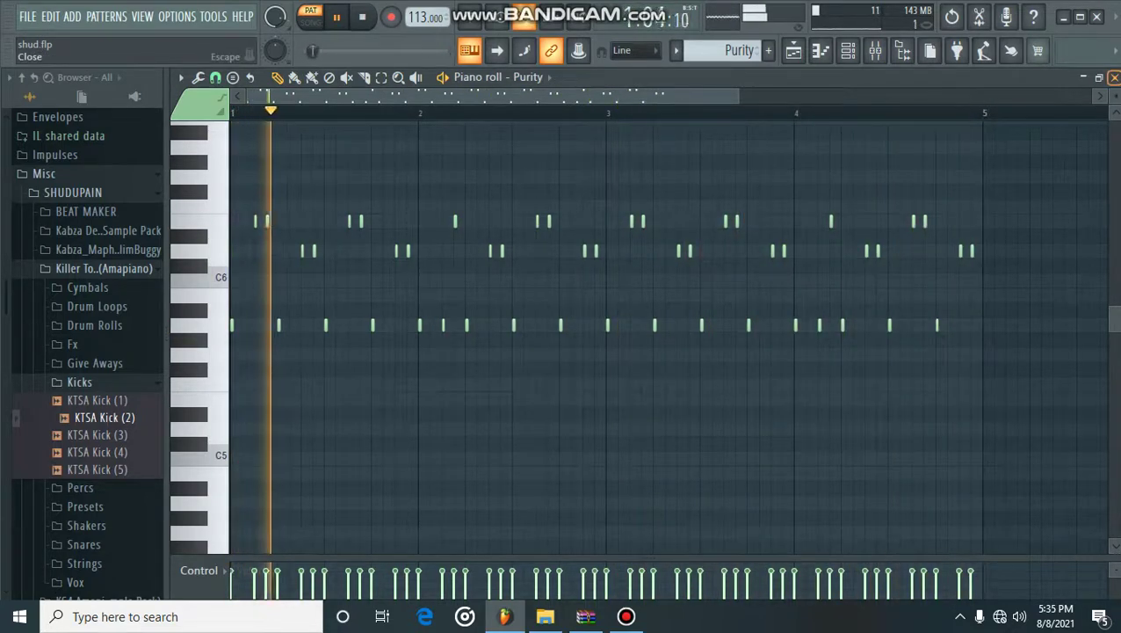
click(1115, 77)
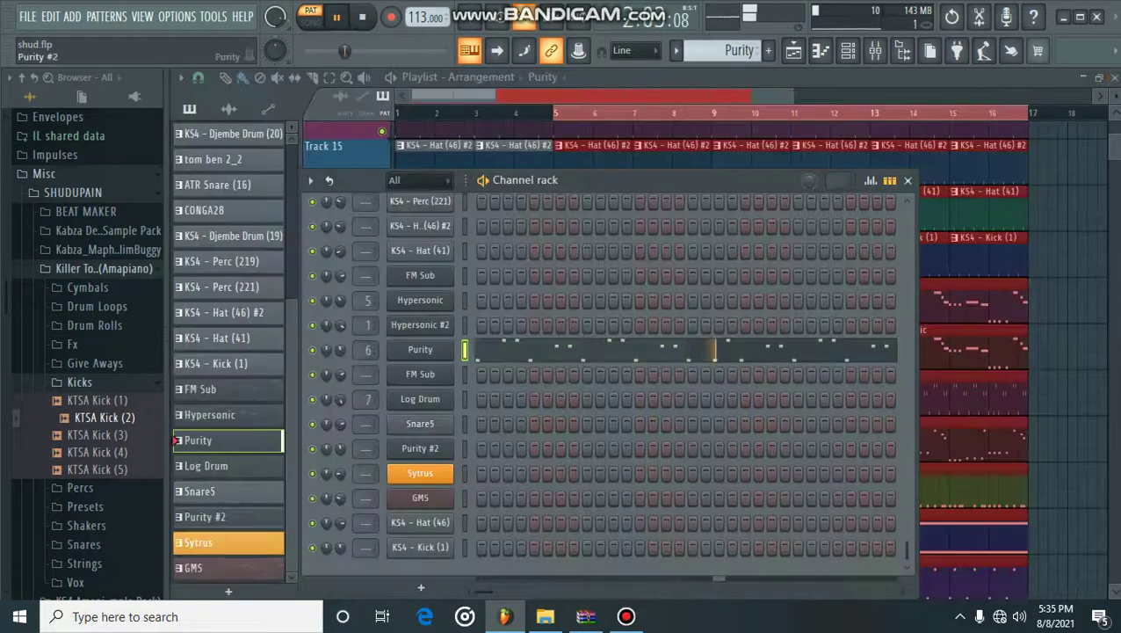
- Play the Log Drum pattern and examine its melody in the Piano roll
click(179, 466)
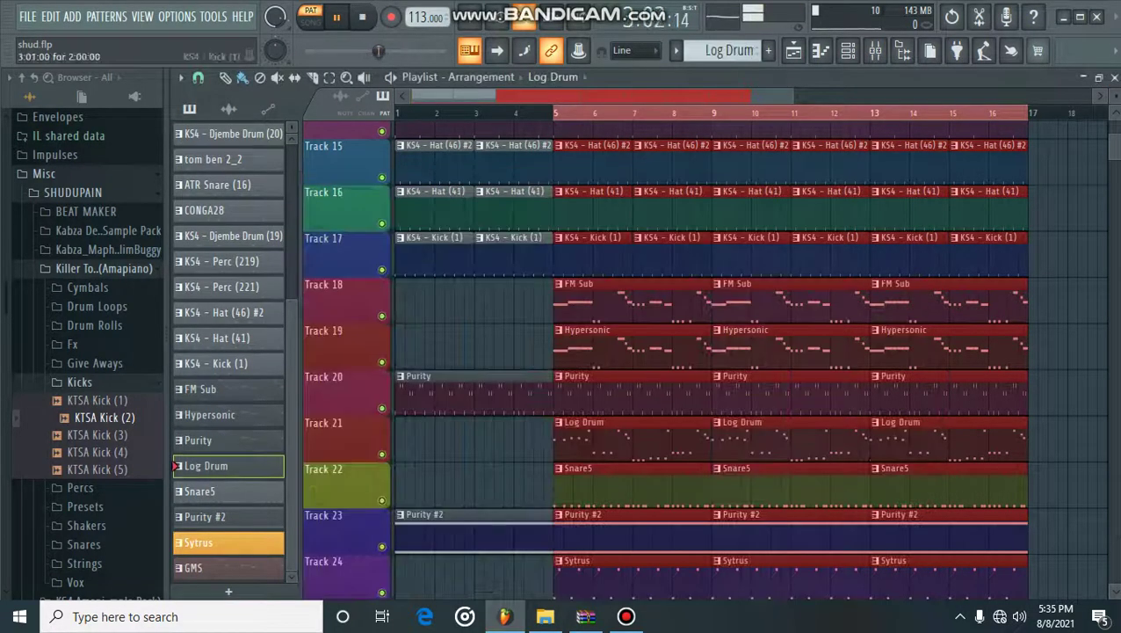
click(847, 50)
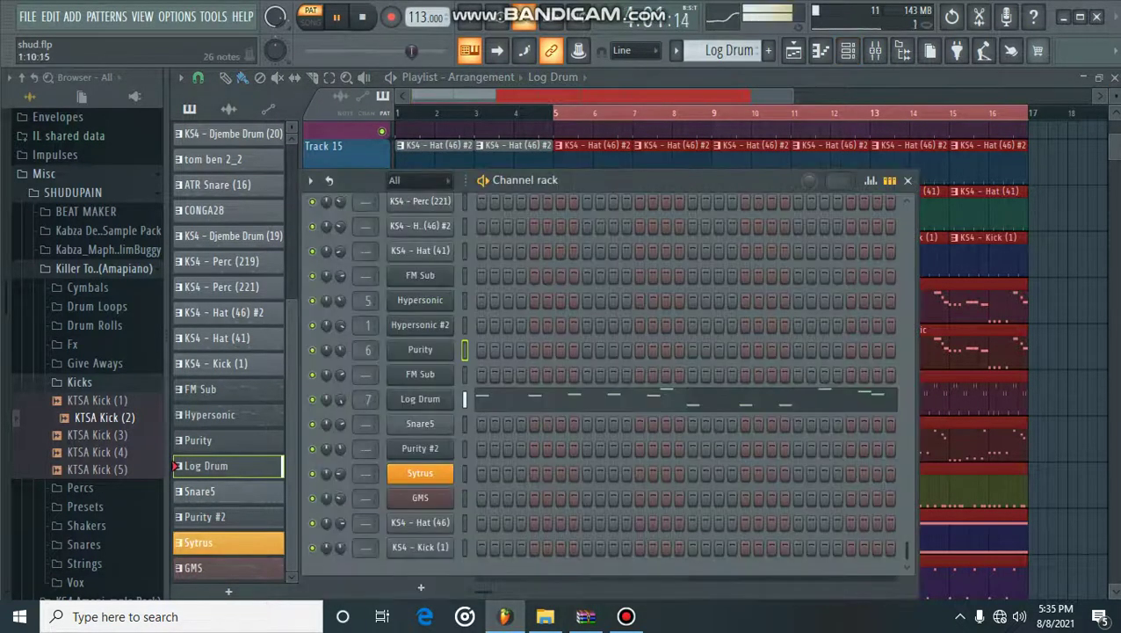
click(606, 400)
scroll(608, 399, down, 5)
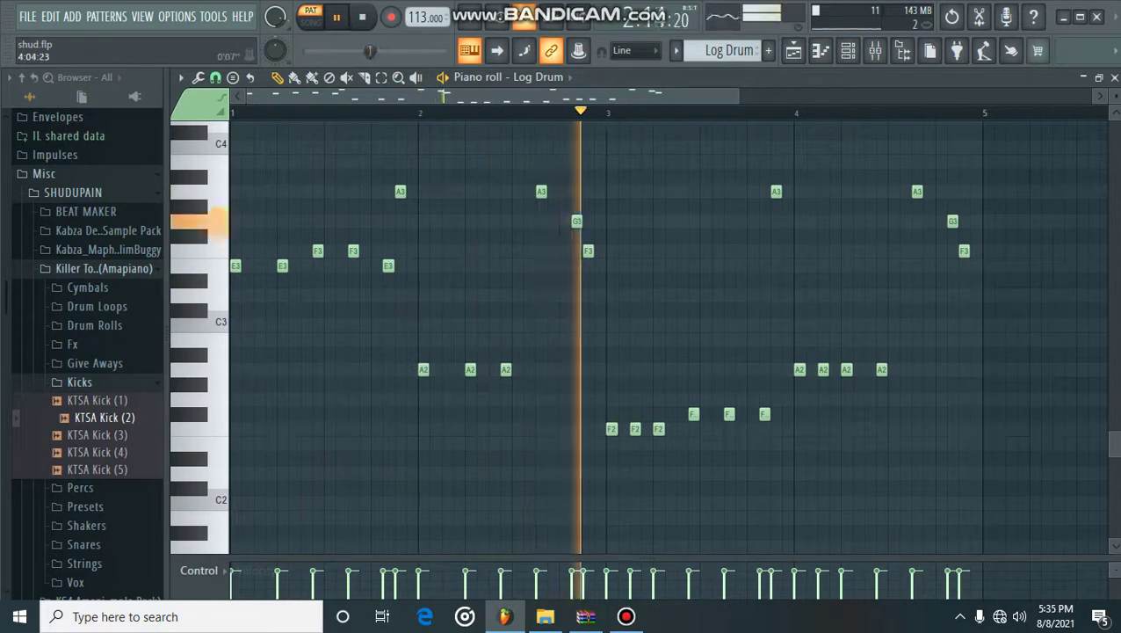
- Inspect the Fruity Blood Overdrive effect on the Log Drum mixer track, and return to the Channel rack via the pattern's notes
click(875, 50)
click(484, 220)
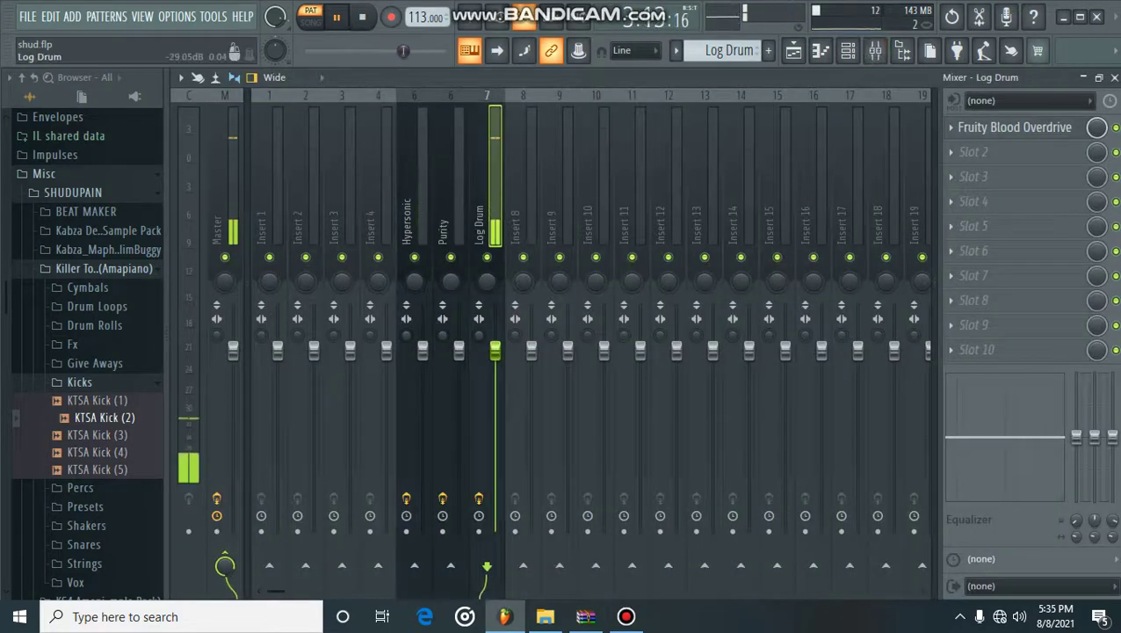
click(1016, 127)
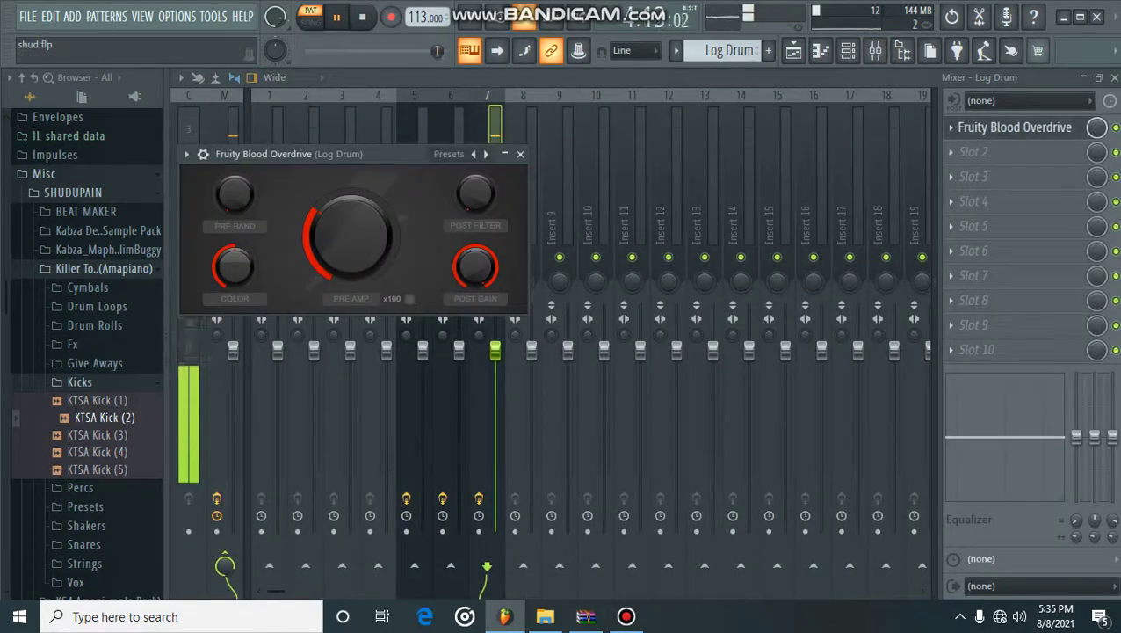
click(520, 154)
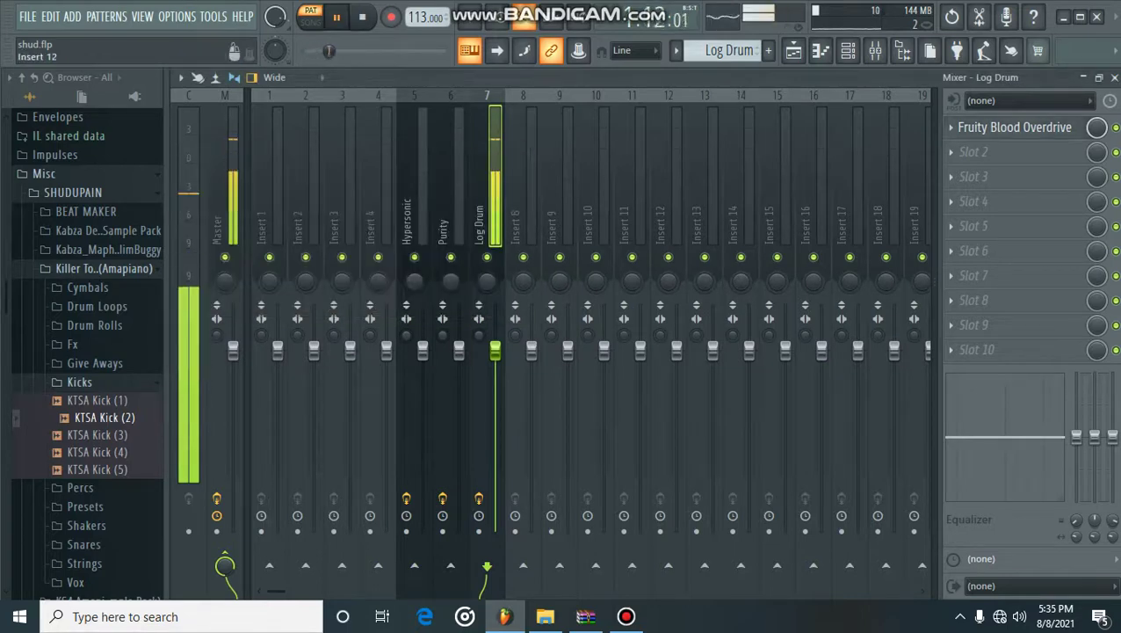
key(F7)
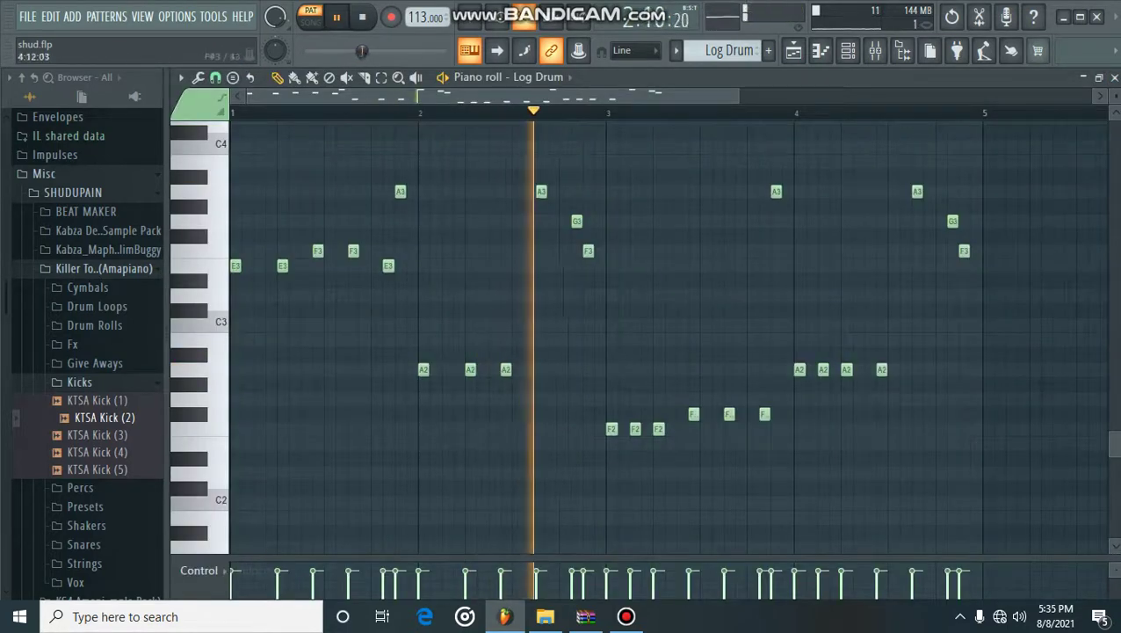
click(1115, 78)
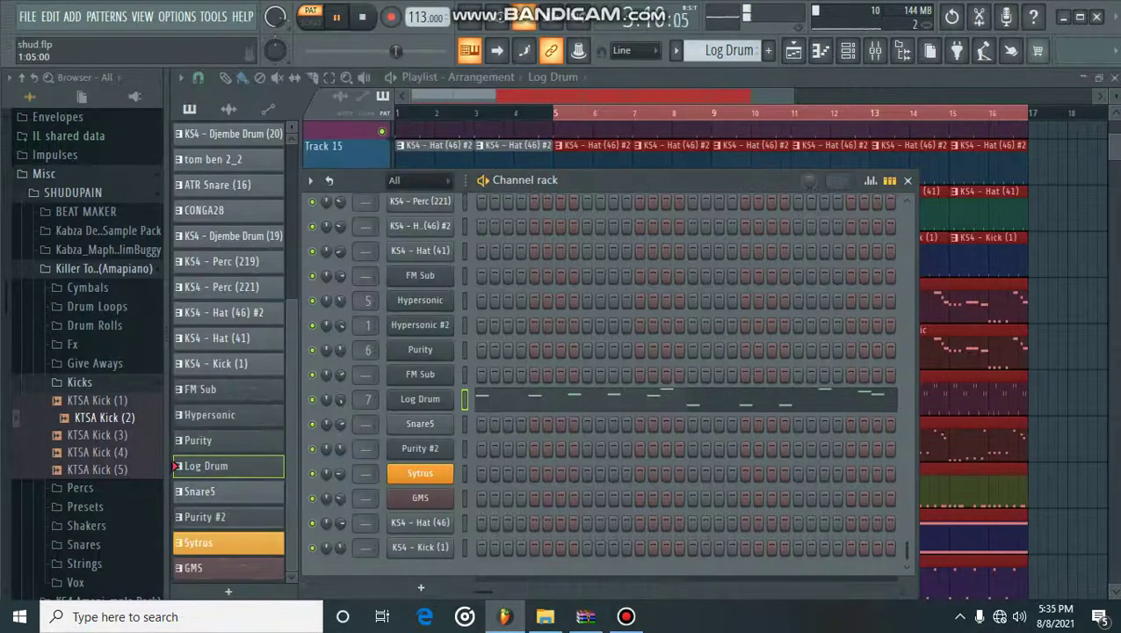
- Play the Snare5 pattern and examine its C5 hits in the Piano roll
key(F6)
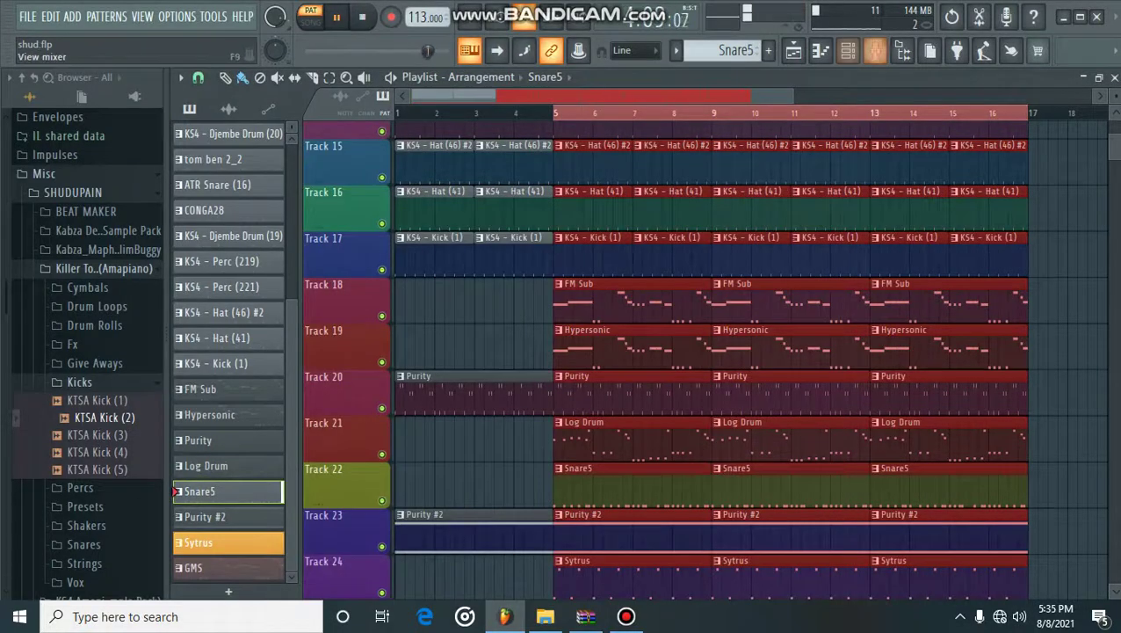
key(F6)
key(F7)
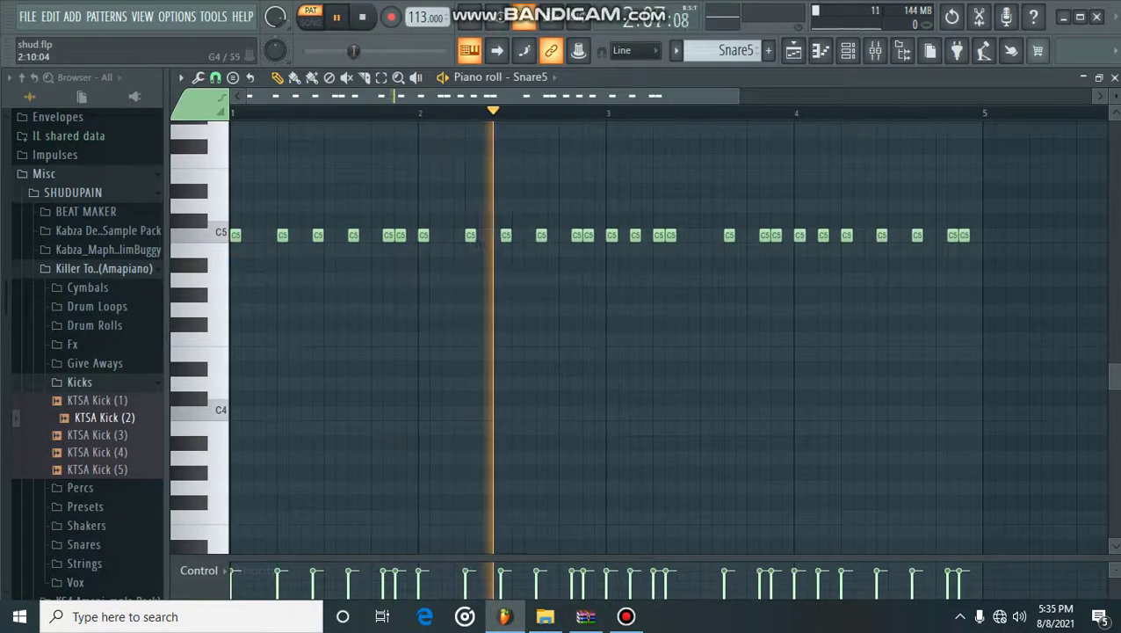
drag(737, 96, 681, 96)
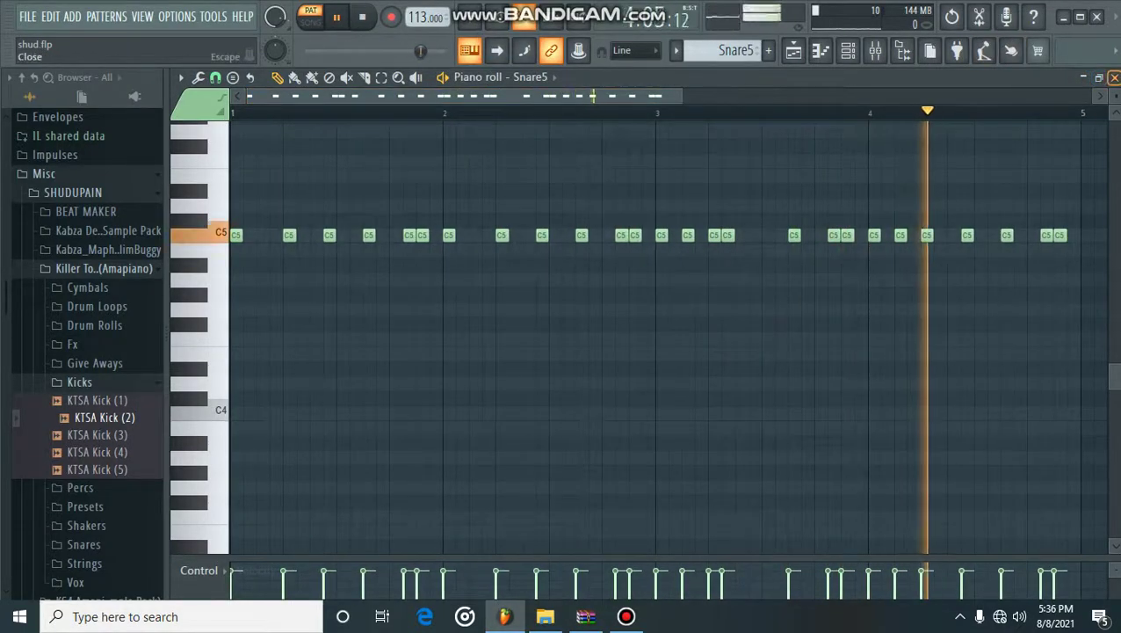
key(F7)
key(F6)
- Play the Purity #2 pattern and examine its sustained A4 and A5 notes in the Piano roll
click(185, 517)
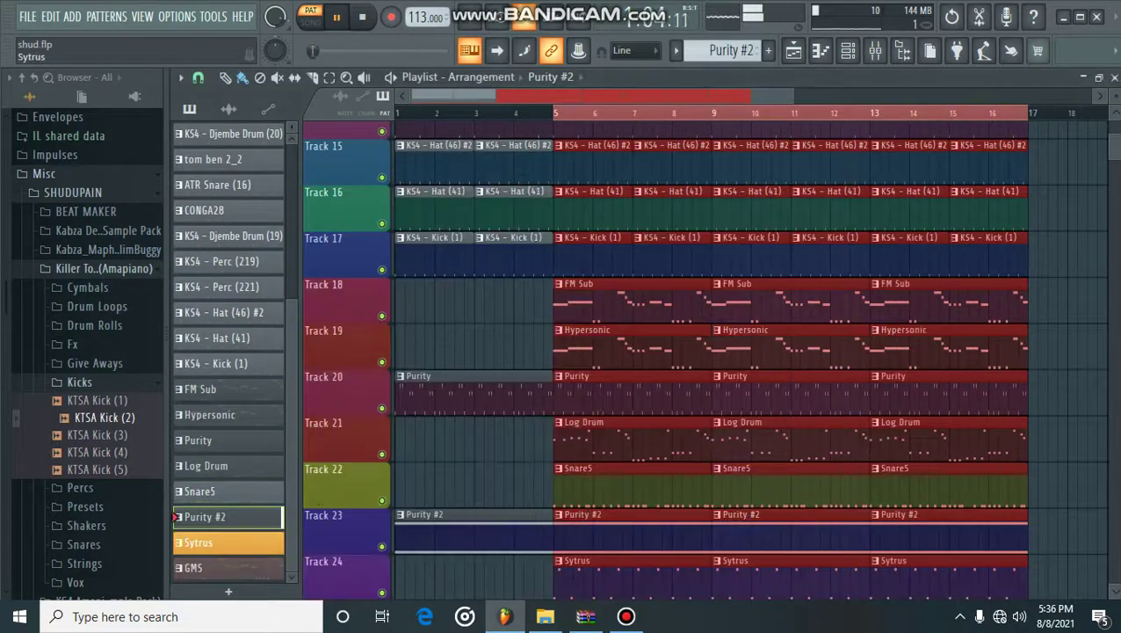
key(F6)
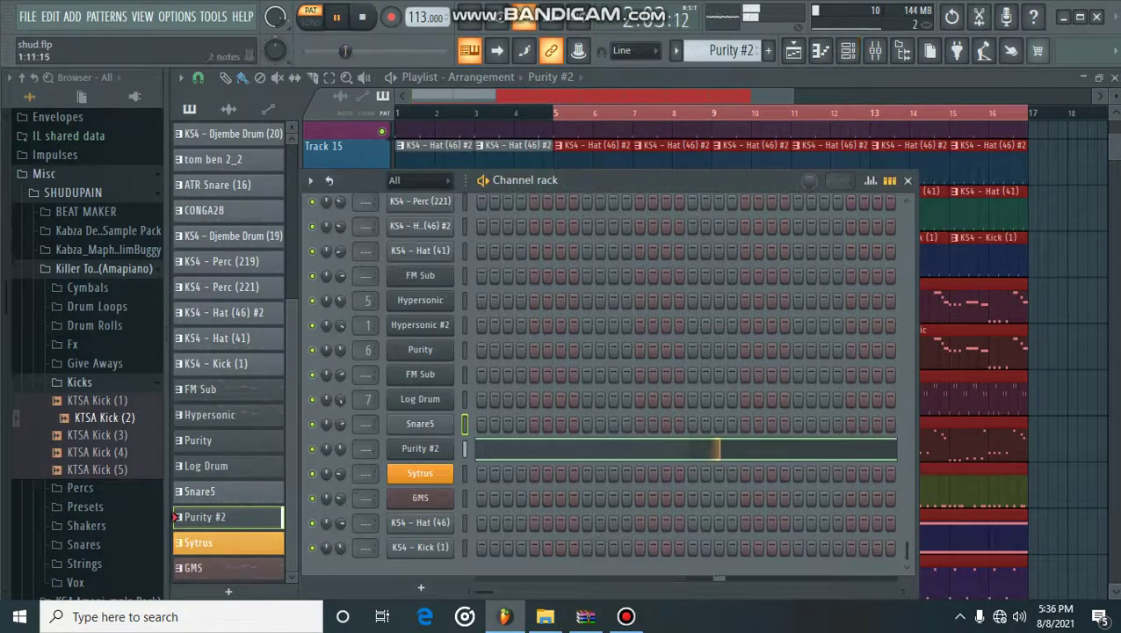
key(F7)
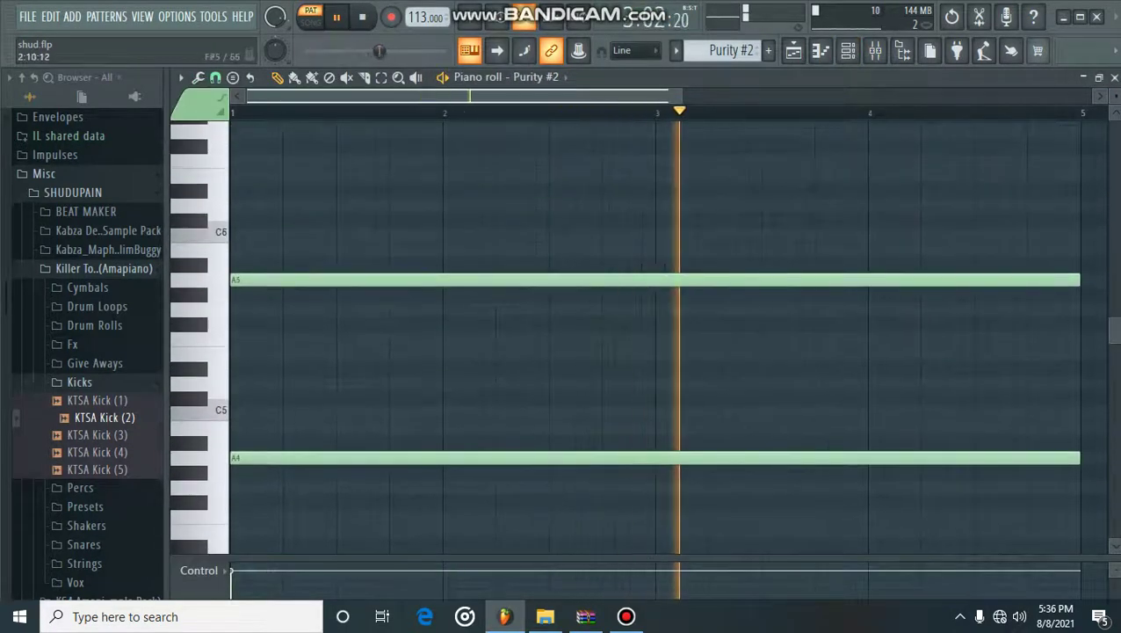
drag(679, 95, 816, 95)
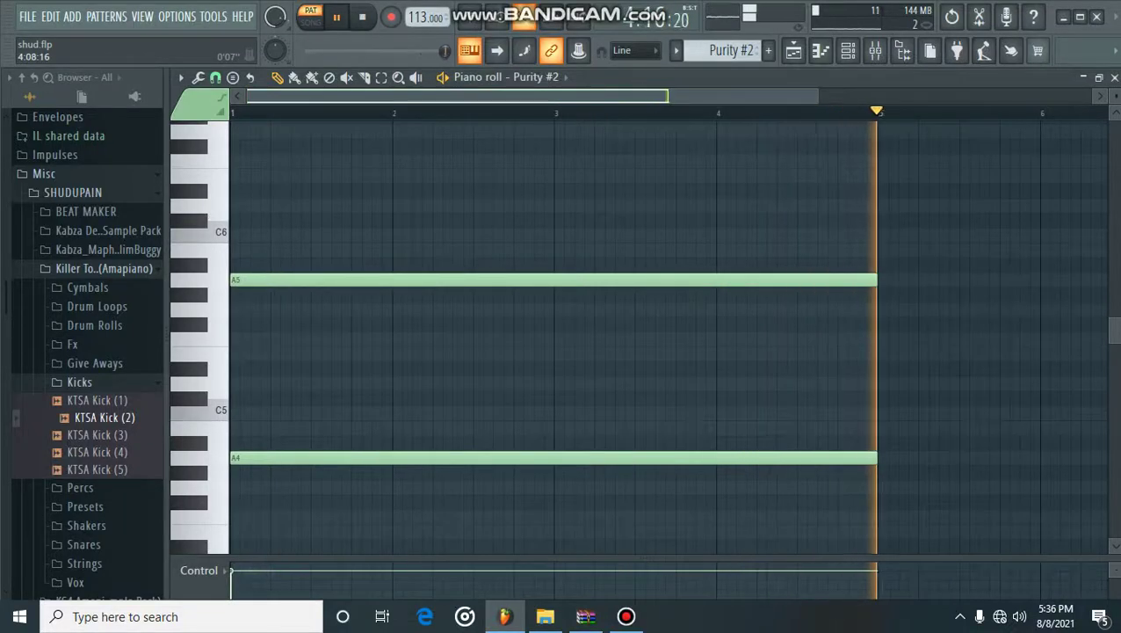
key(Page_Up)
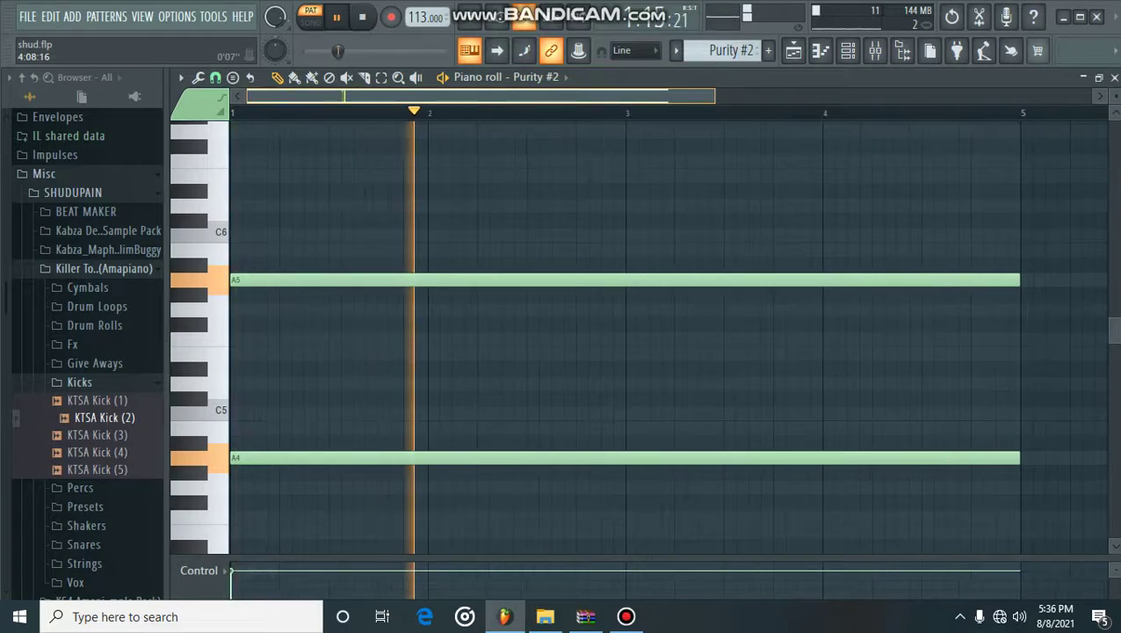
click(1113, 78)
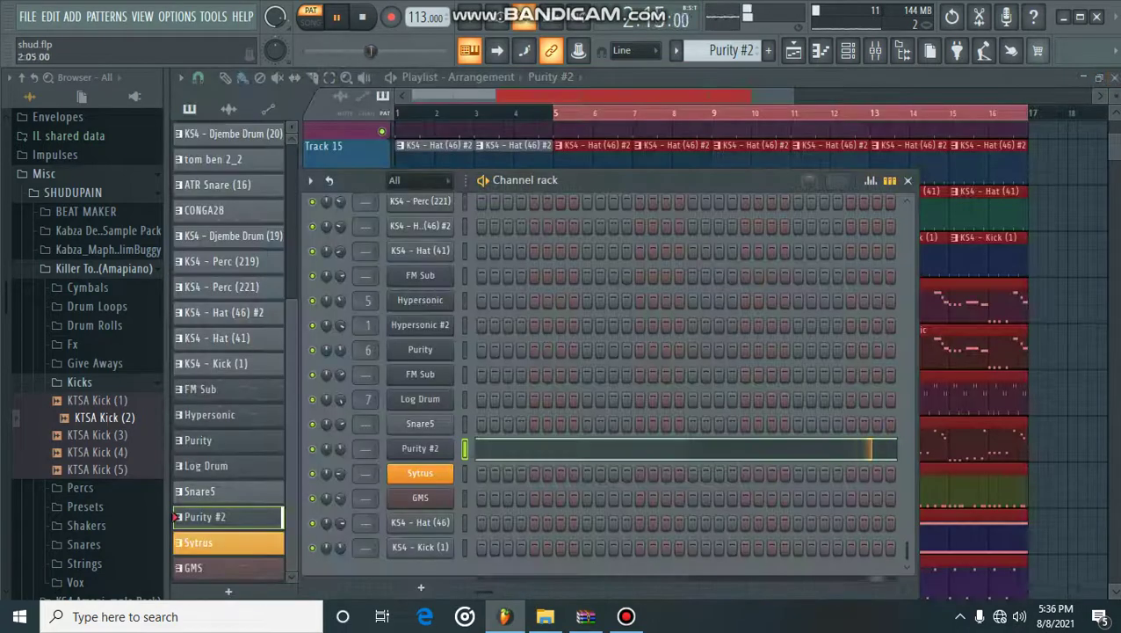
key(F6)
- Play the Sytrus pattern and examine its alternating A4 and A5 notes in the Piano roll
click(176, 543)
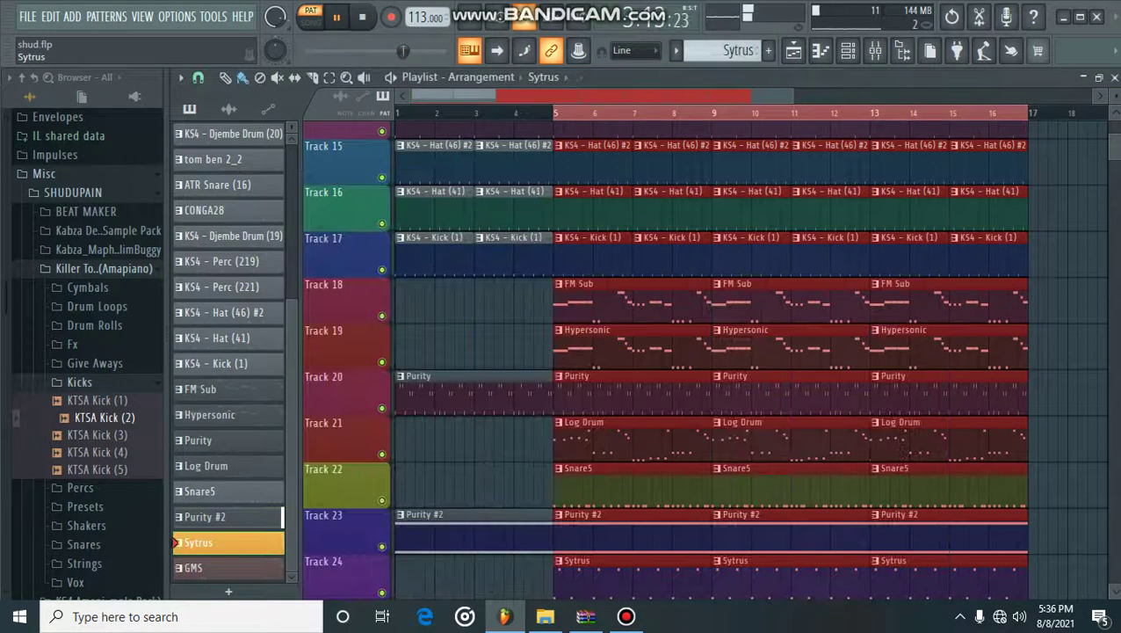
key(F6)
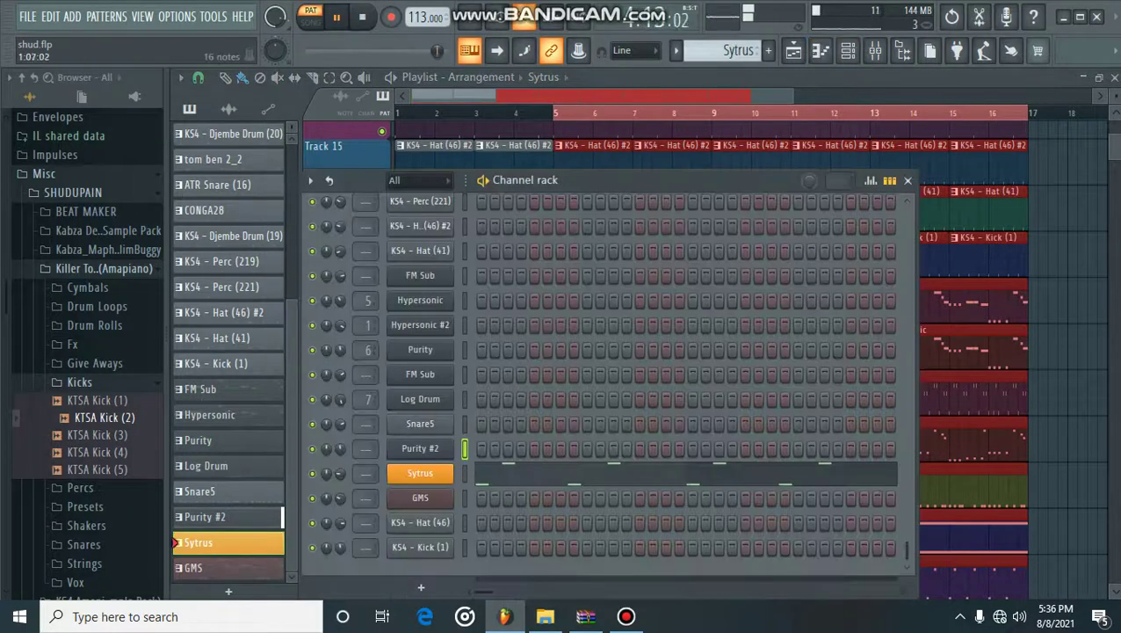
key(F7)
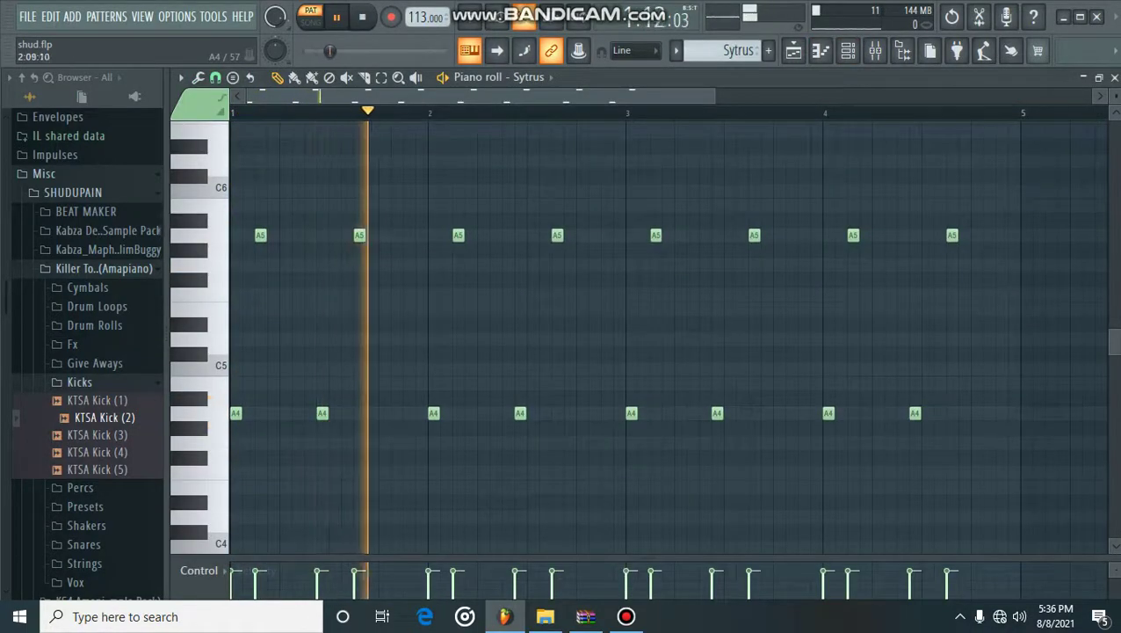
scroll(615, 334, up, 1)
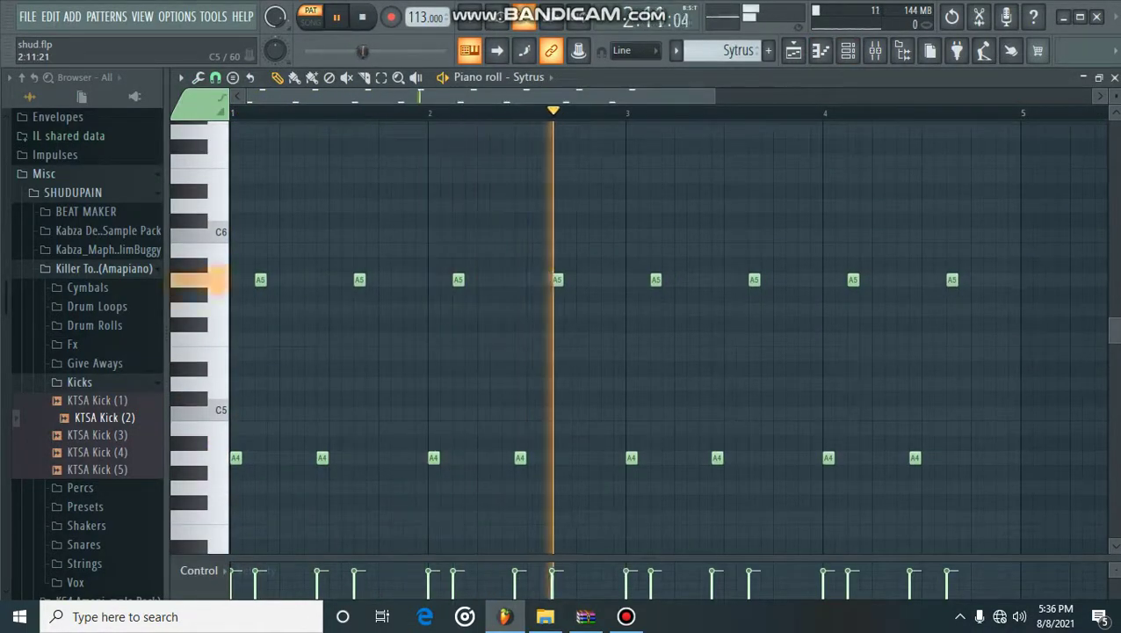
scroll(639, 334, up, 1)
scroll(639, 334, down, 2)
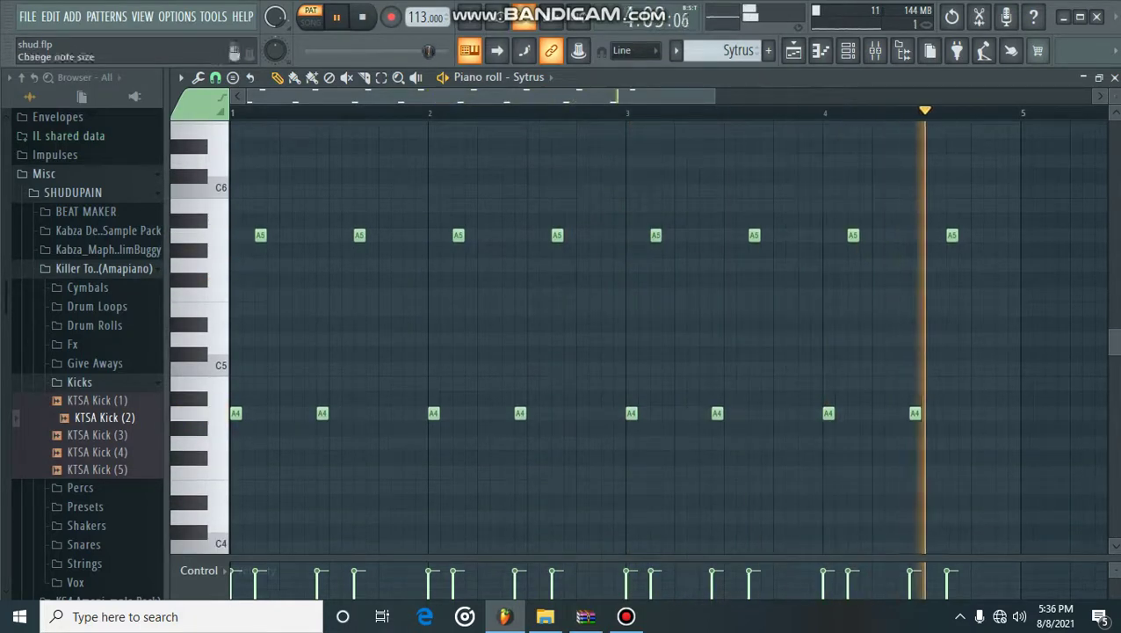
click(1114, 77)
- Play the GMS pattern, viewing its melody in the Piano roll, and return to the Playlist
click(180, 568)
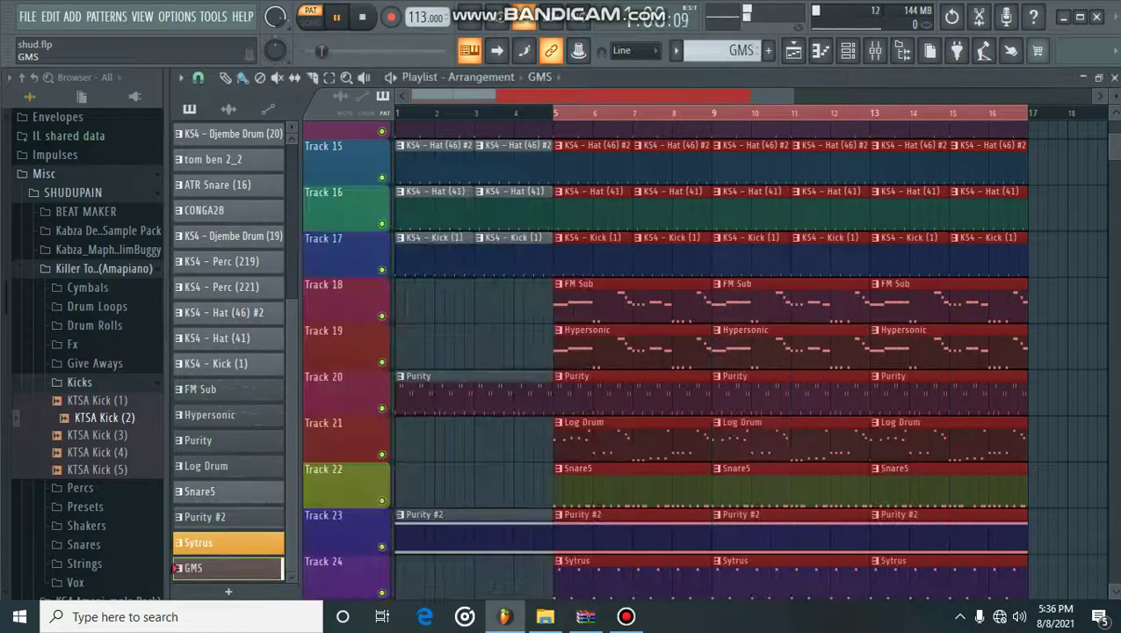
click(848, 50)
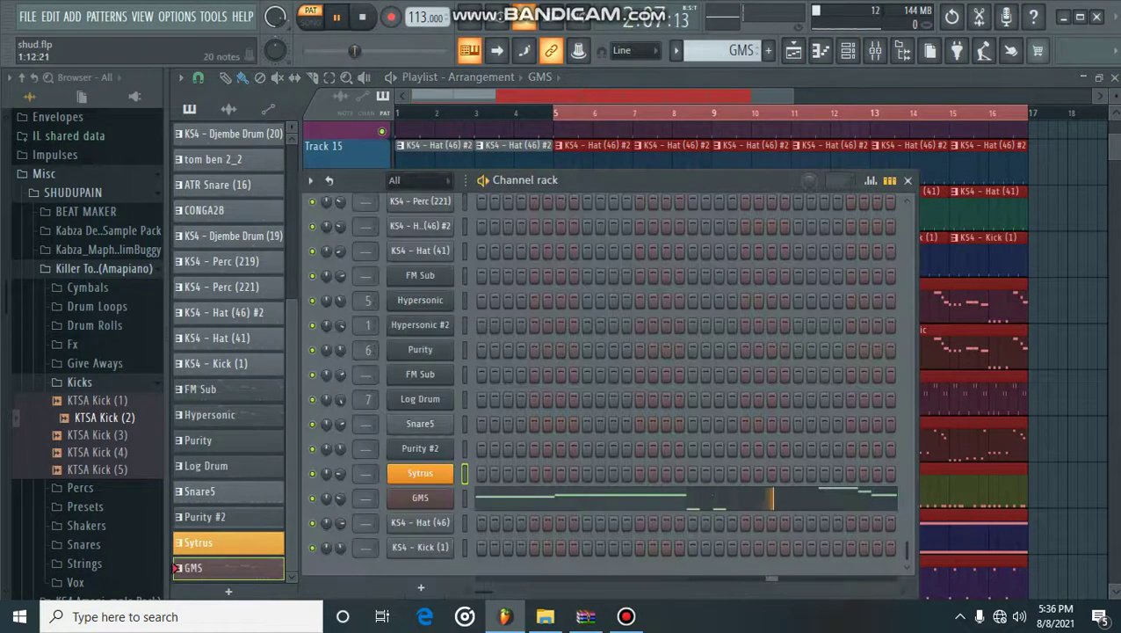
key(F7)
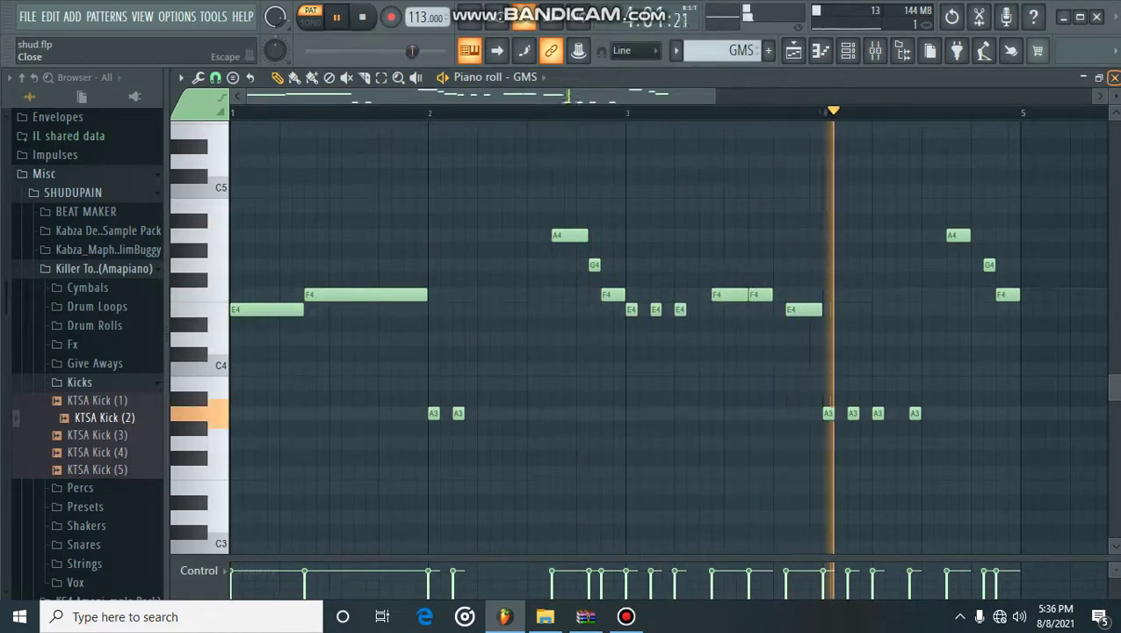
click(1115, 77)
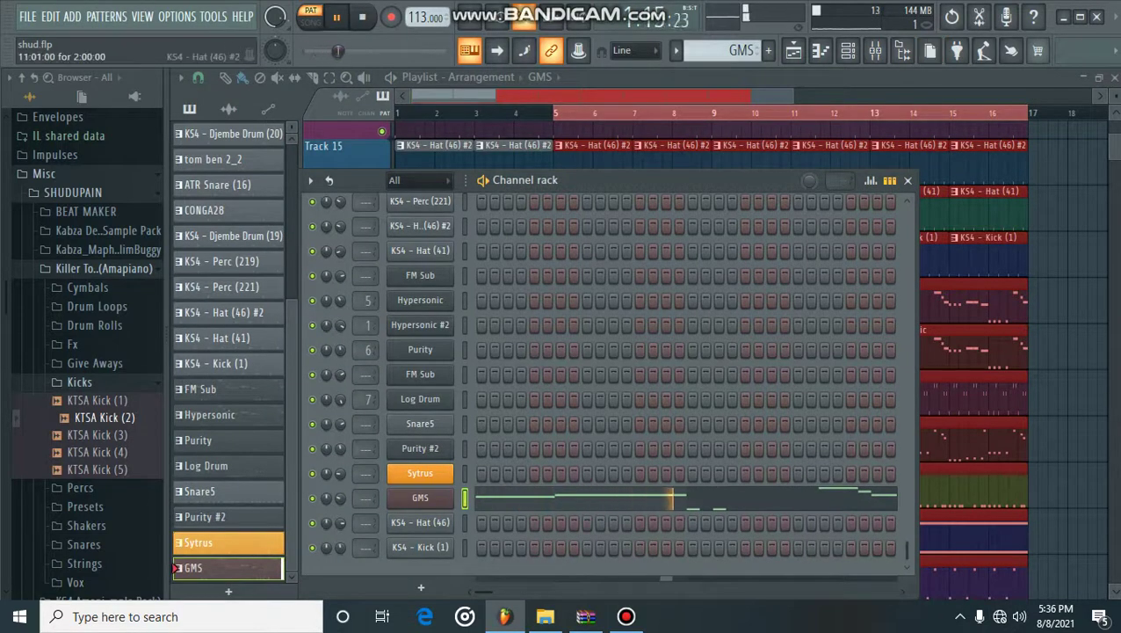
click(908, 181)
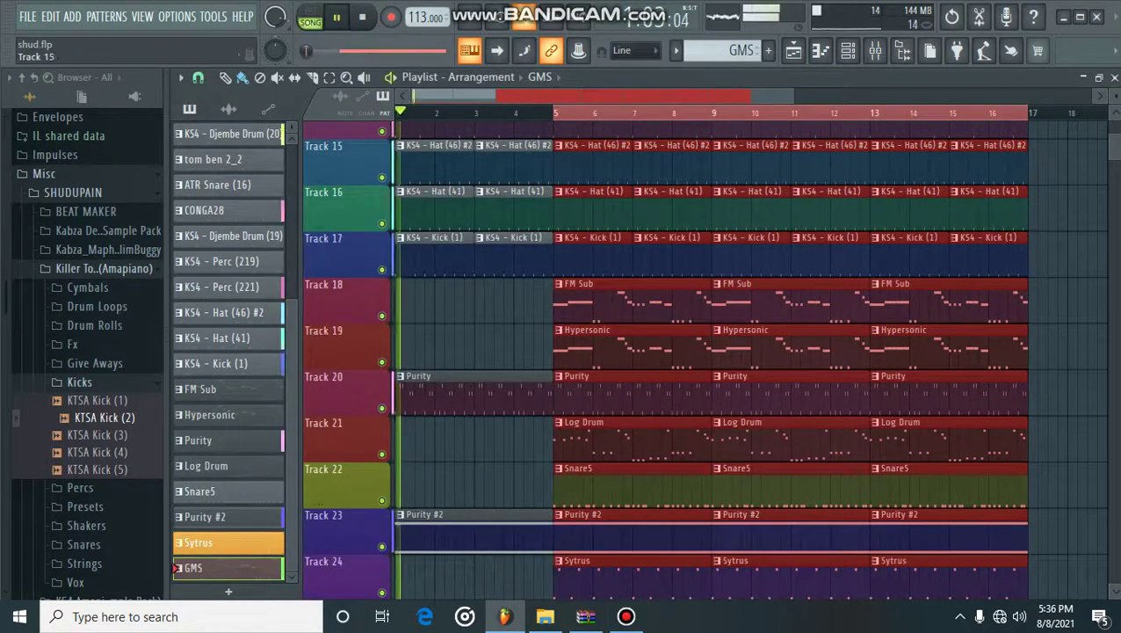
- Play the whole arrangement in song mode, viewing the Playlist tracks down to the GMS clips on Track 25
scroll(334, 347, down, 2)
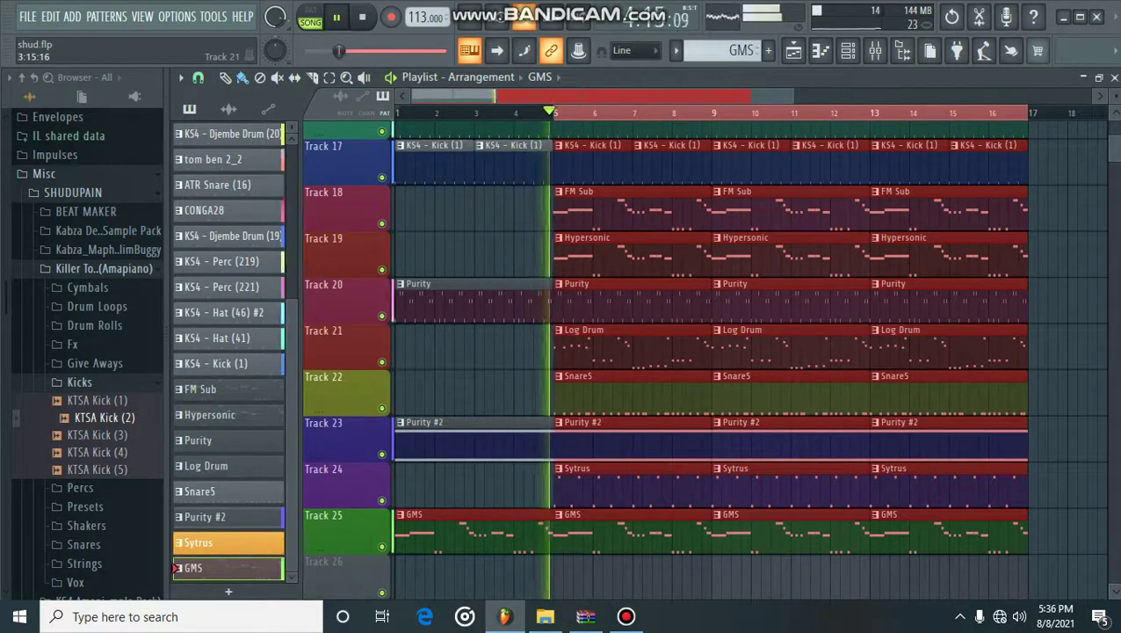
scroll(474, 352, up, 1)
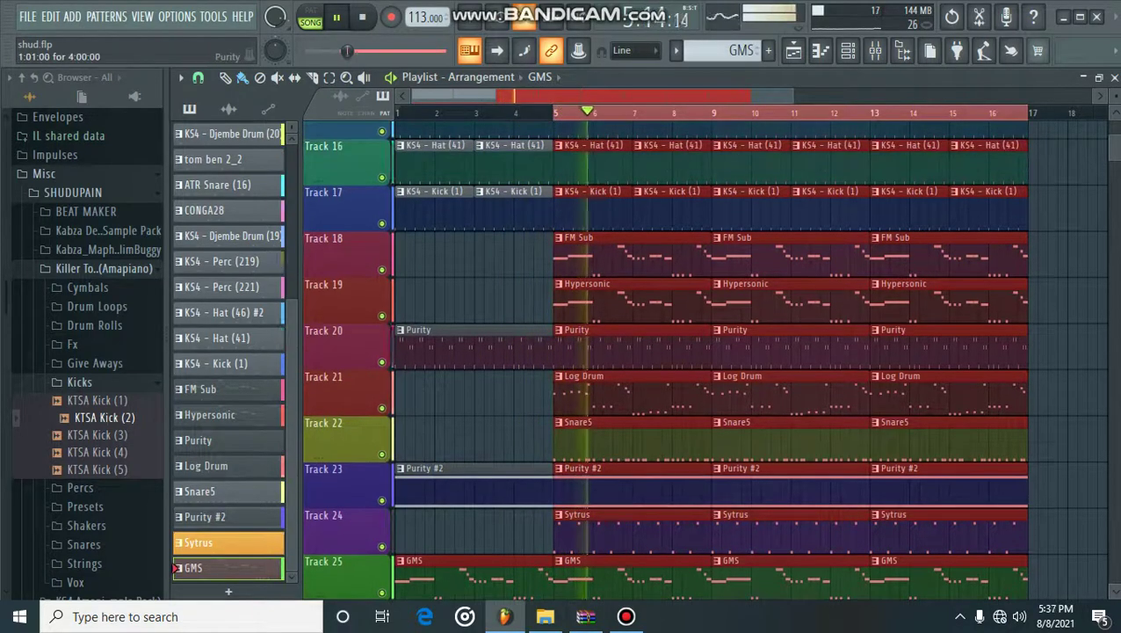
scroll(666, 351, down, 1)
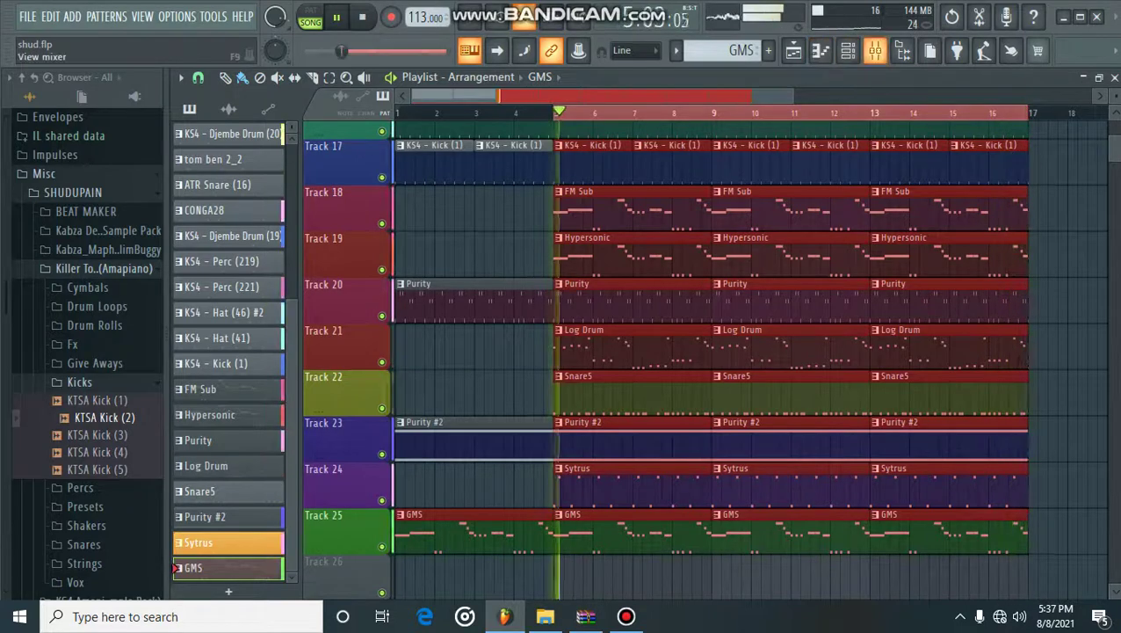
- Load the saved "master" mixer track state onto the Master track, and return to the Playlist
click(876, 50)
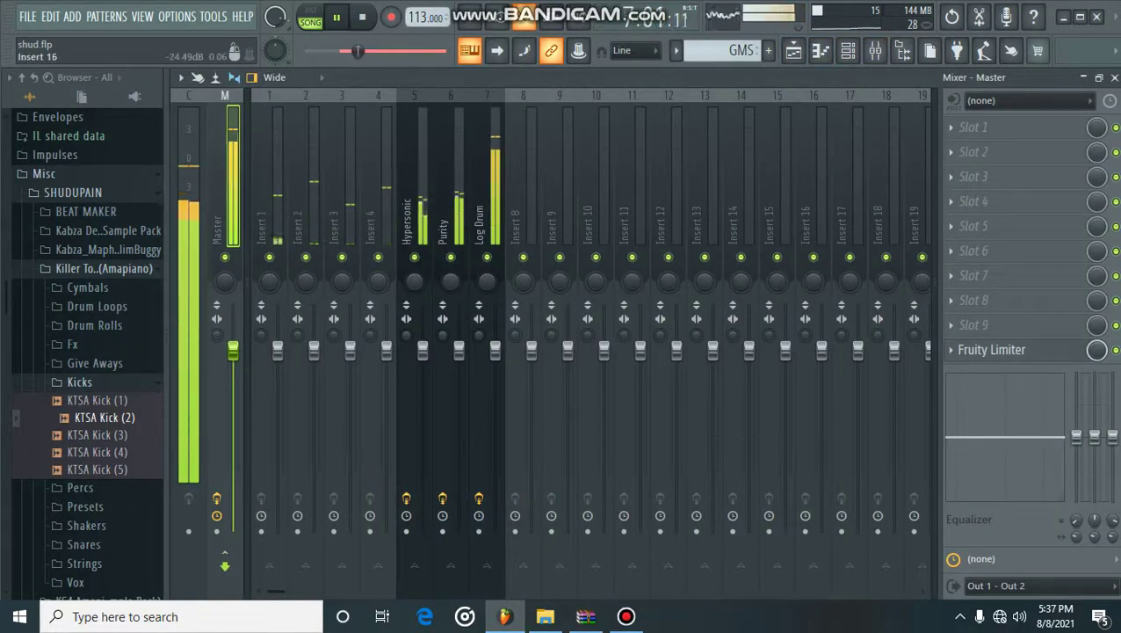
right_click(233, 176)
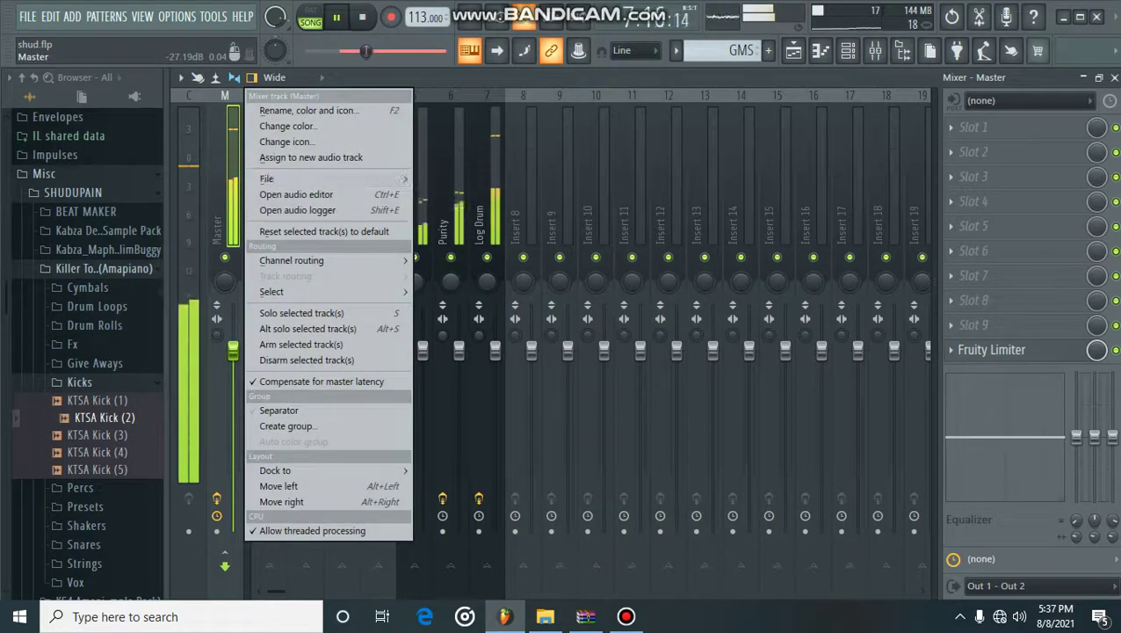
mouse_move(402, 179)
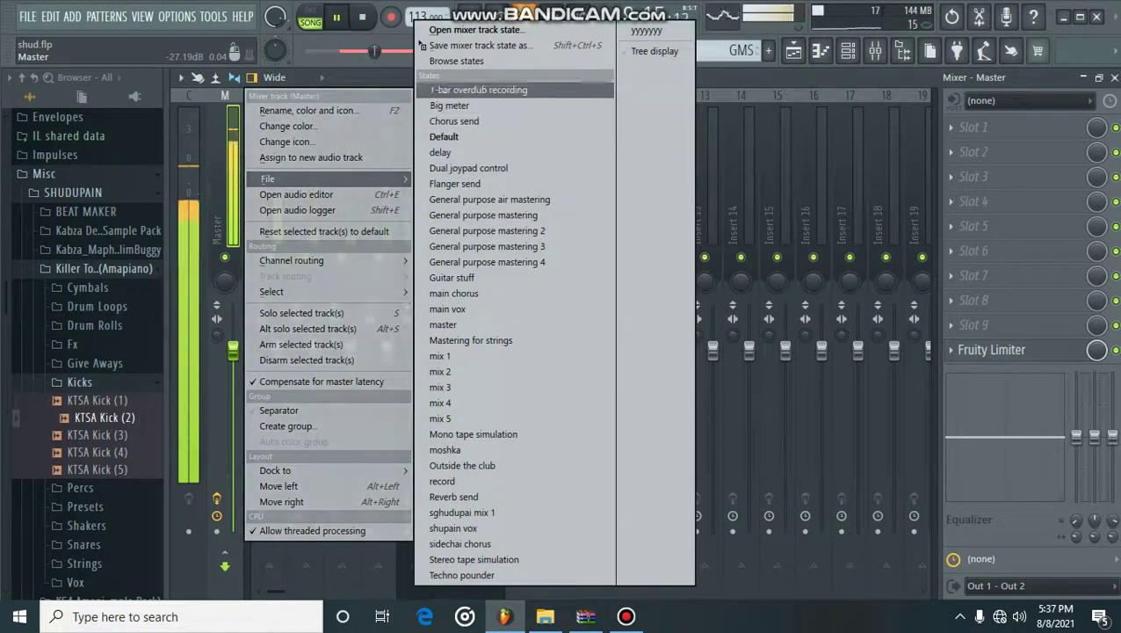
click(444, 324)
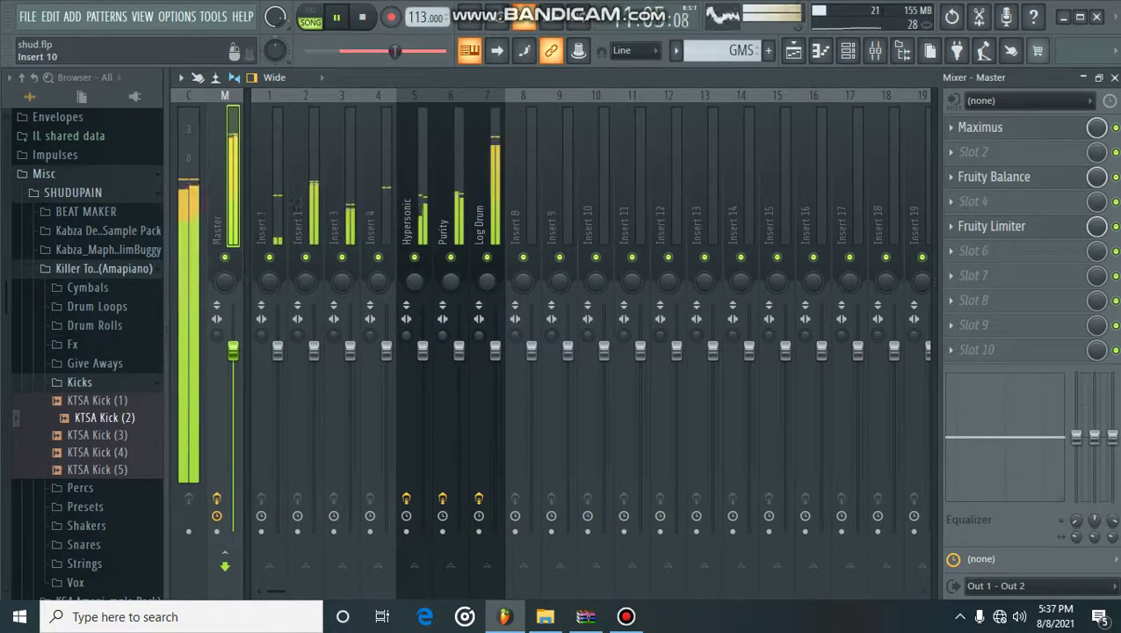
click(1115, 77)
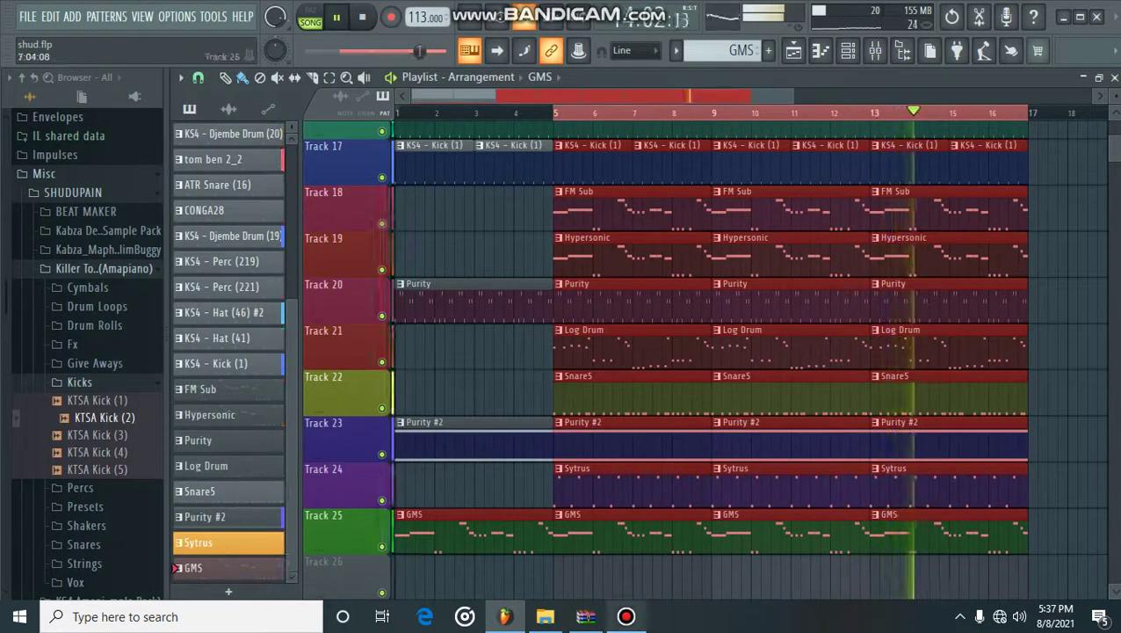
click(625, 616)
click(626, 616)
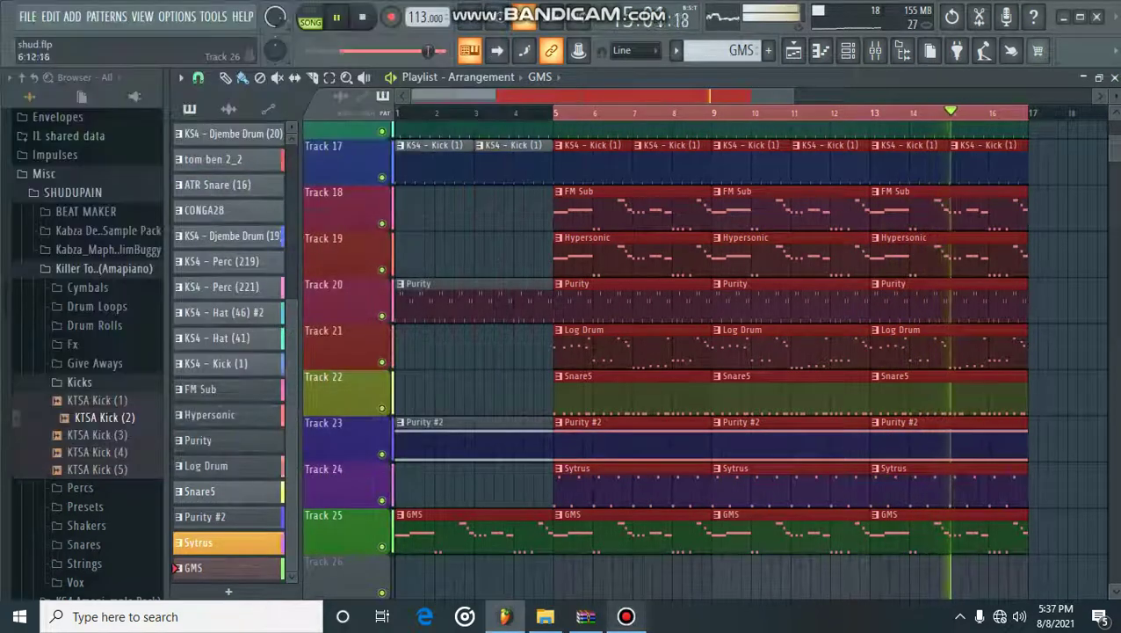